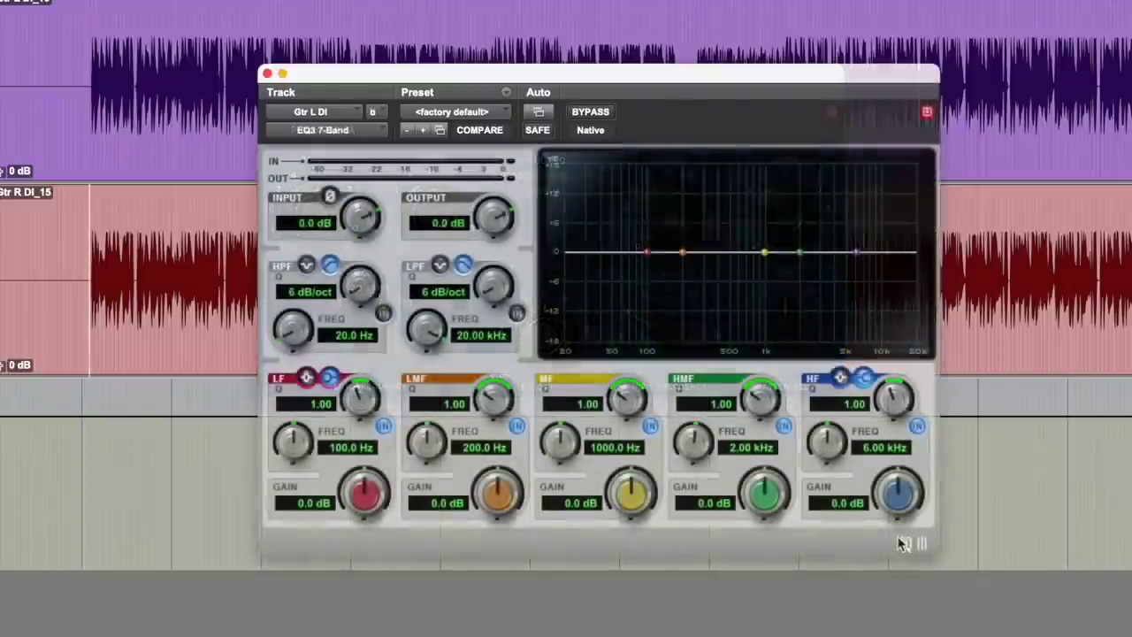
Step: Sweep Gtr L DI's HMF band from boost to deep cut, ending at 4.46 kHz with near-zero gain
drag(761, 492, 748, 558)
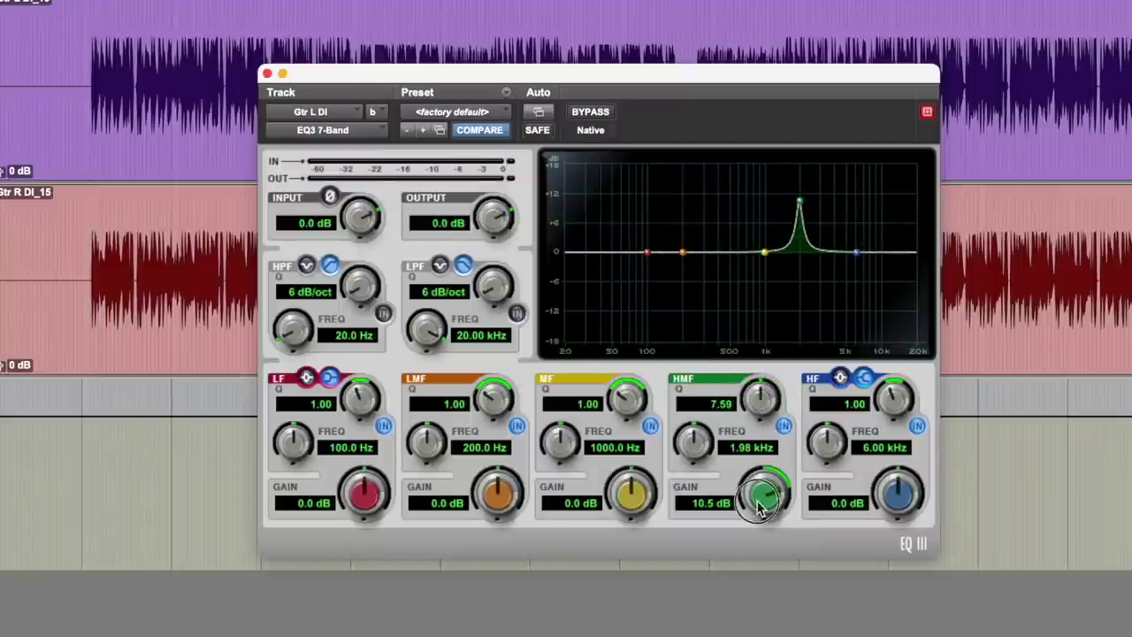
mouse_move(692, 438)
mouse_down()
mouse_move(678, 447)
mouse_move(678, 518)
mouse_move(690, 438)
mouse_up()
drag(759, 398, 772, 431)
drag(698, 453, 712, 403)
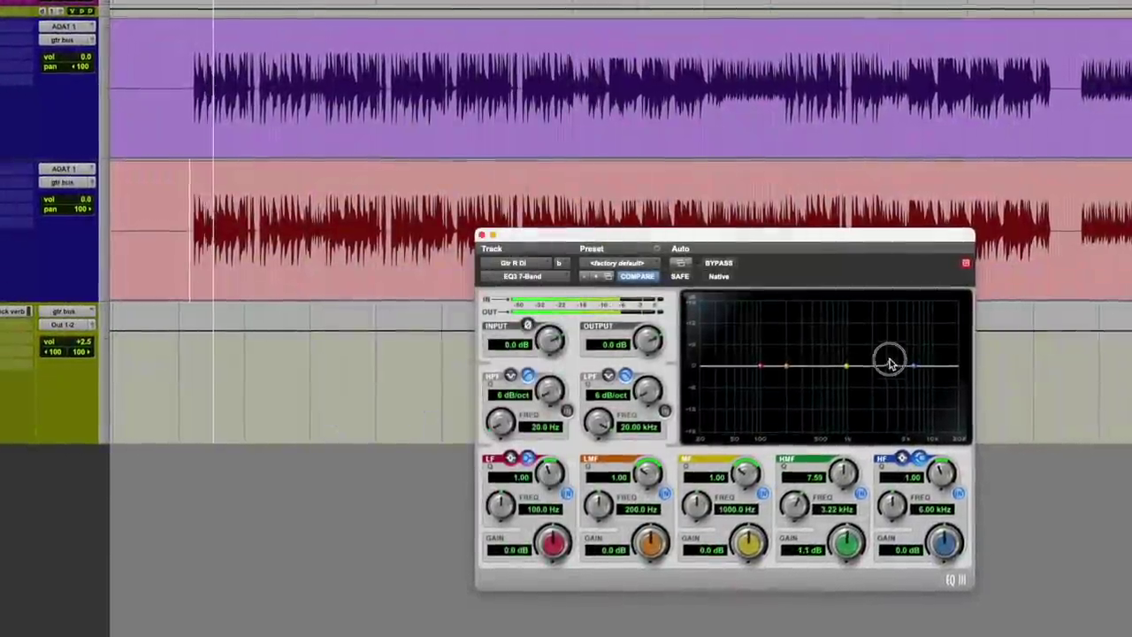
Step: Boost the guitar EQ's HMF band and sweep it lower to hunt for harshness
drag(890, 363, 920, 311)
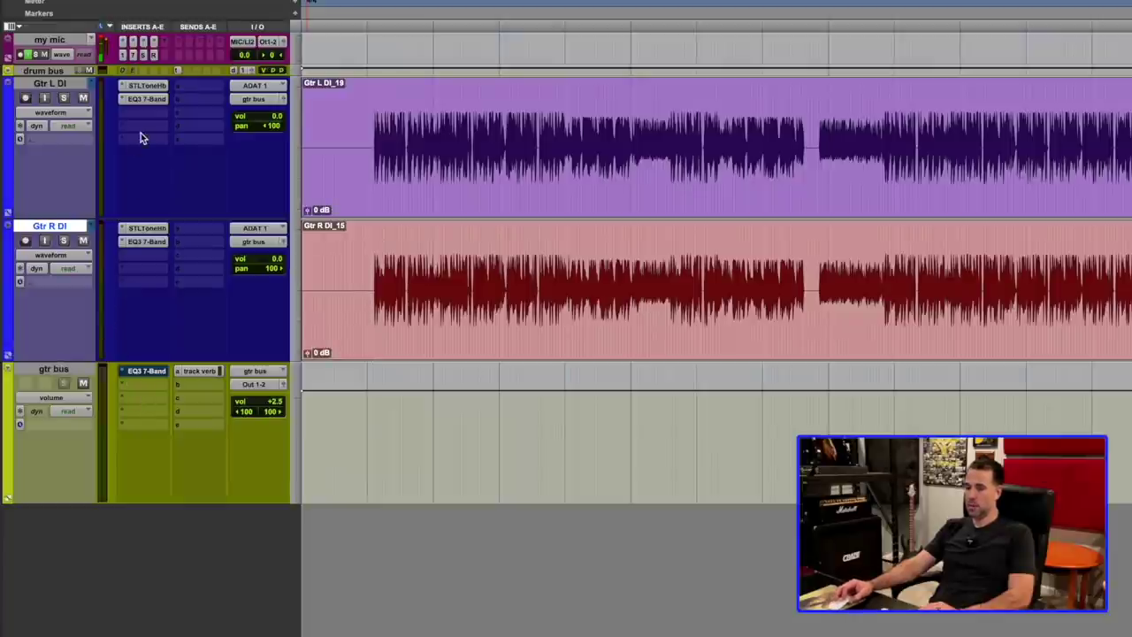
Step: Bypass the EQ3 7-Band on Gtr L DI and Gtr R DI, then select Gtr R DI
super+click(150, 99)
super+click(142, 241)
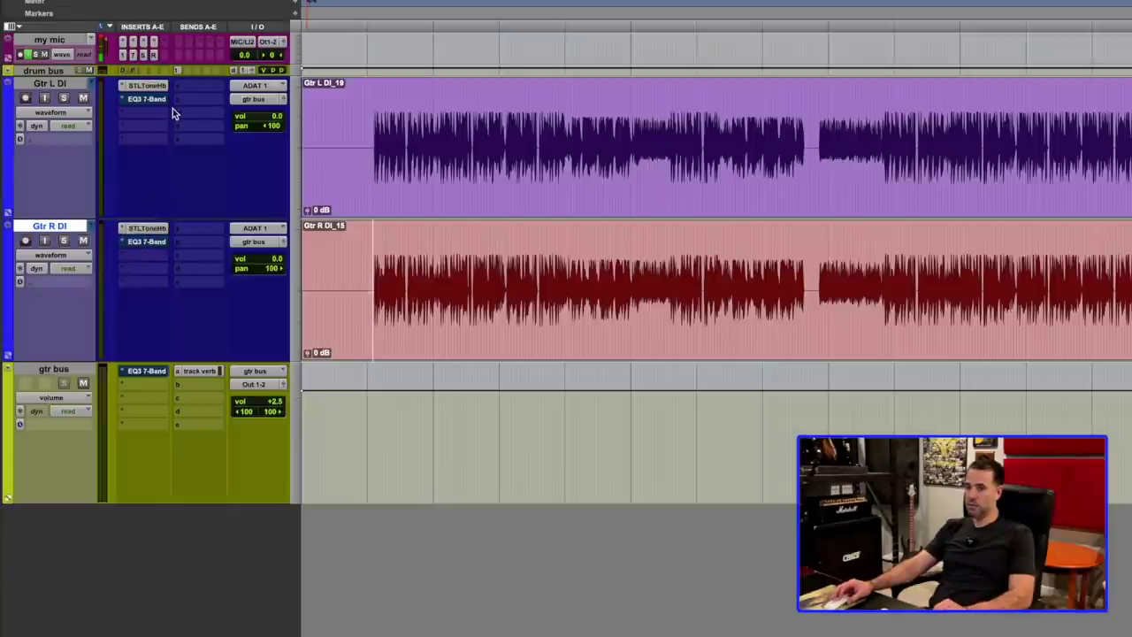
click(66, 226)
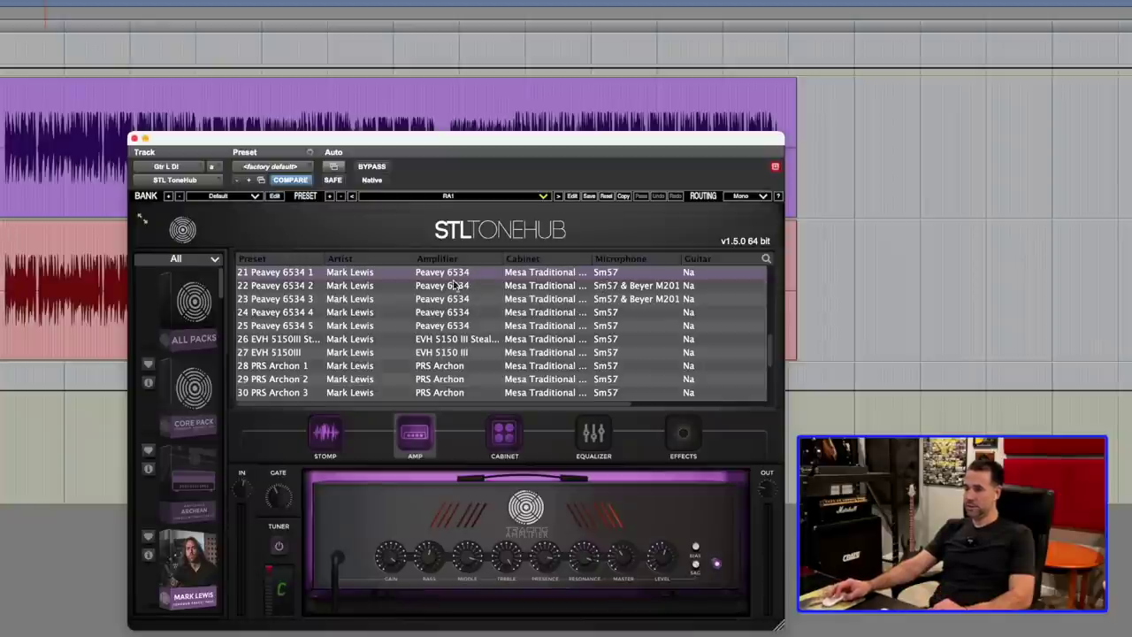
Step: Close the STL ToneHub windows on both guitar DI tracks and start playback
click(134, 138)
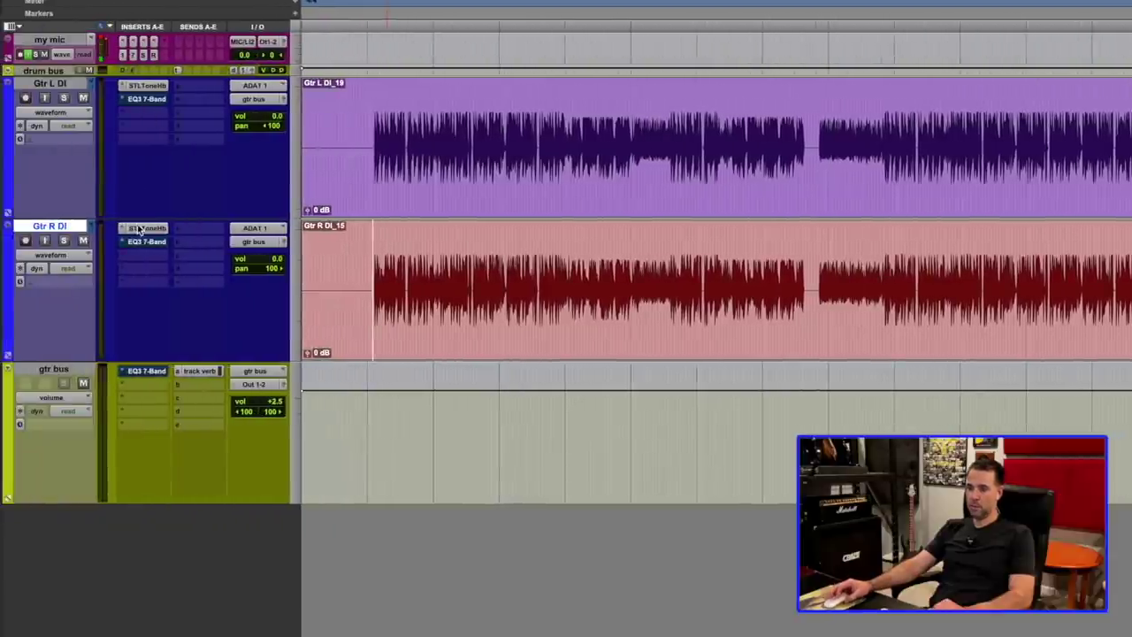
click(142, 229)
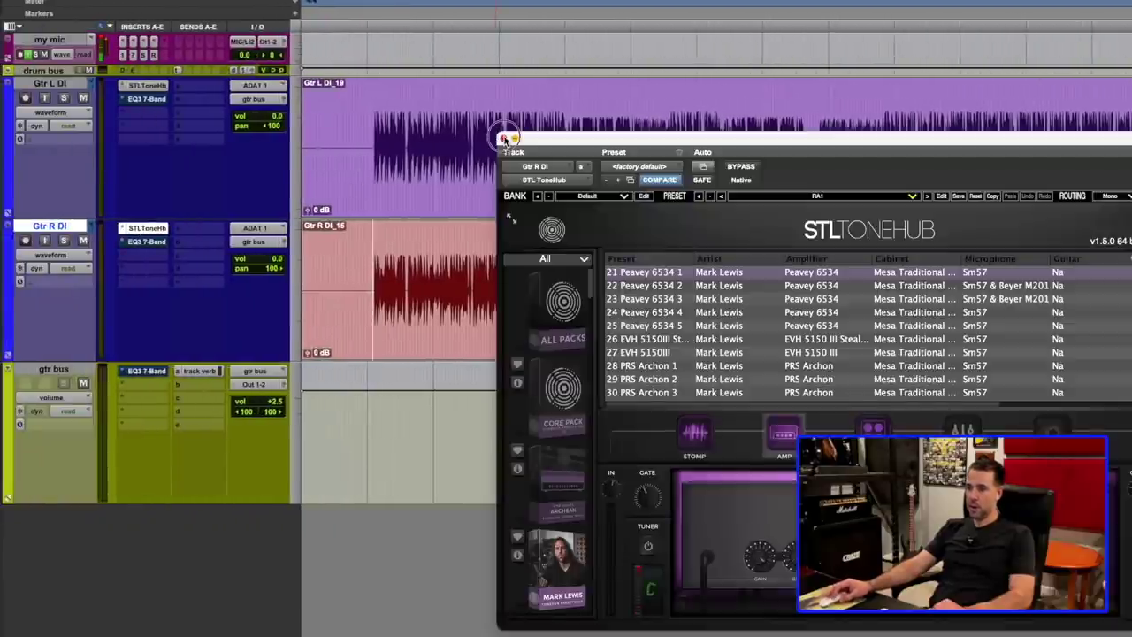
click(503, 139)
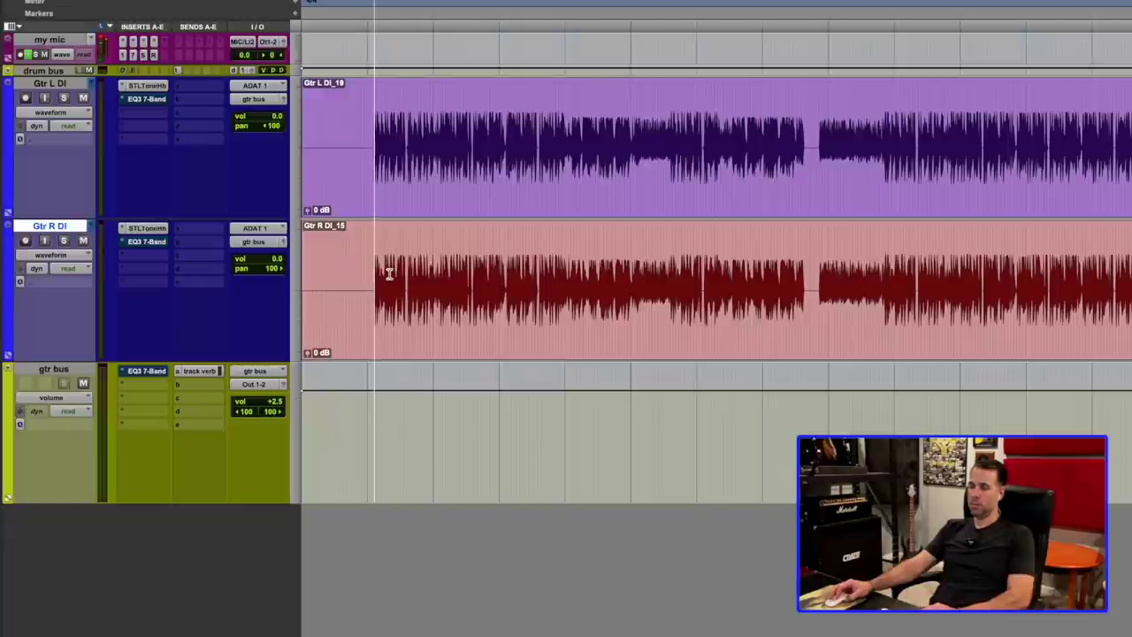
key(space)
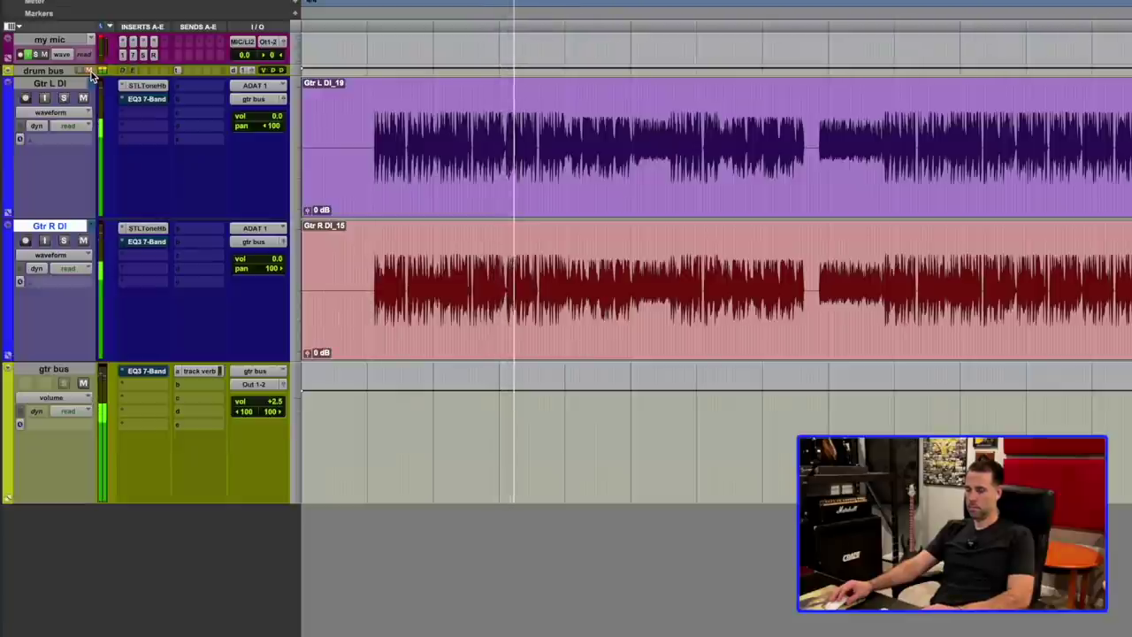
Step: Stop playback and select the Gtr L DI track
key(space)
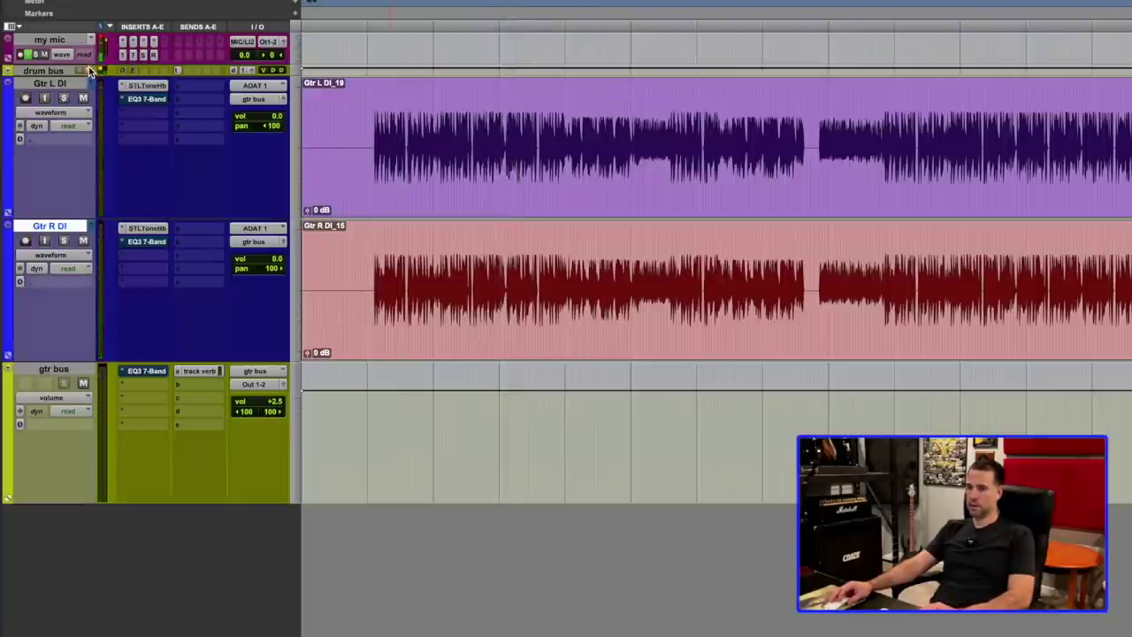
click(370, 132)
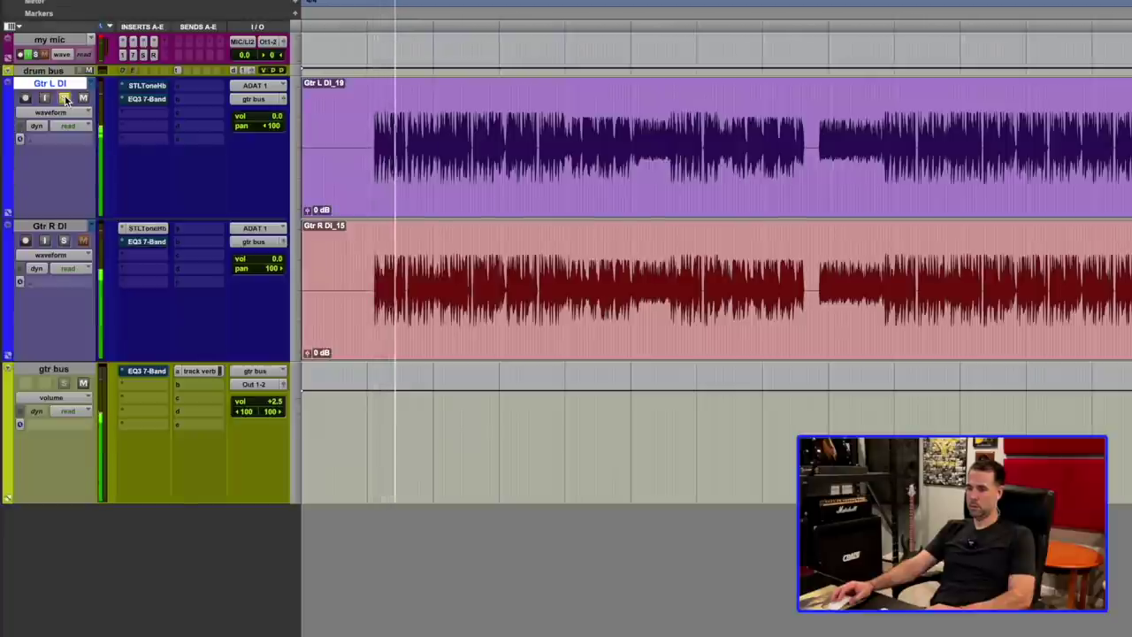
Step: Un-bypass the STL ToneHub amp on Gtr L DI, stop playback, and close its window
click(146, 85)
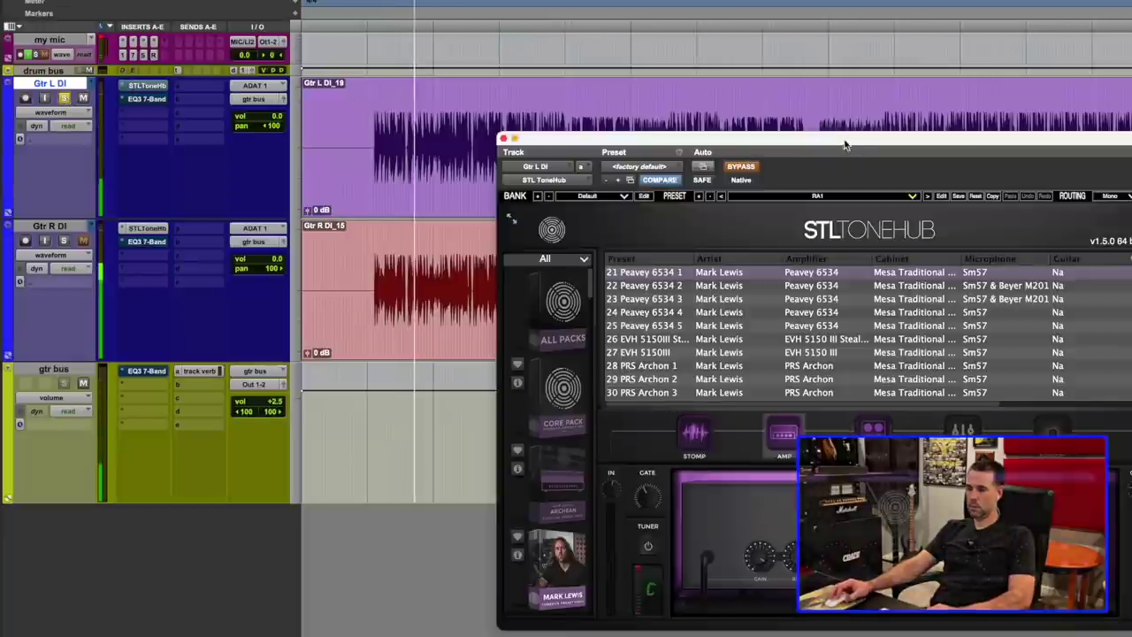
drag(845, 143, 995, 246)
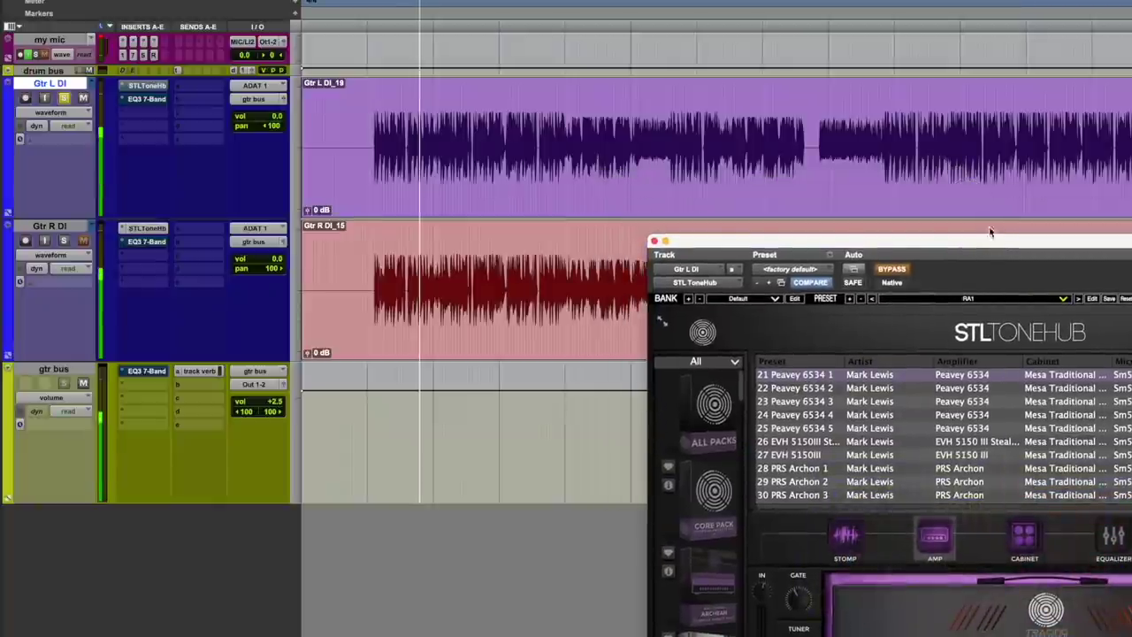
click(894, 275)
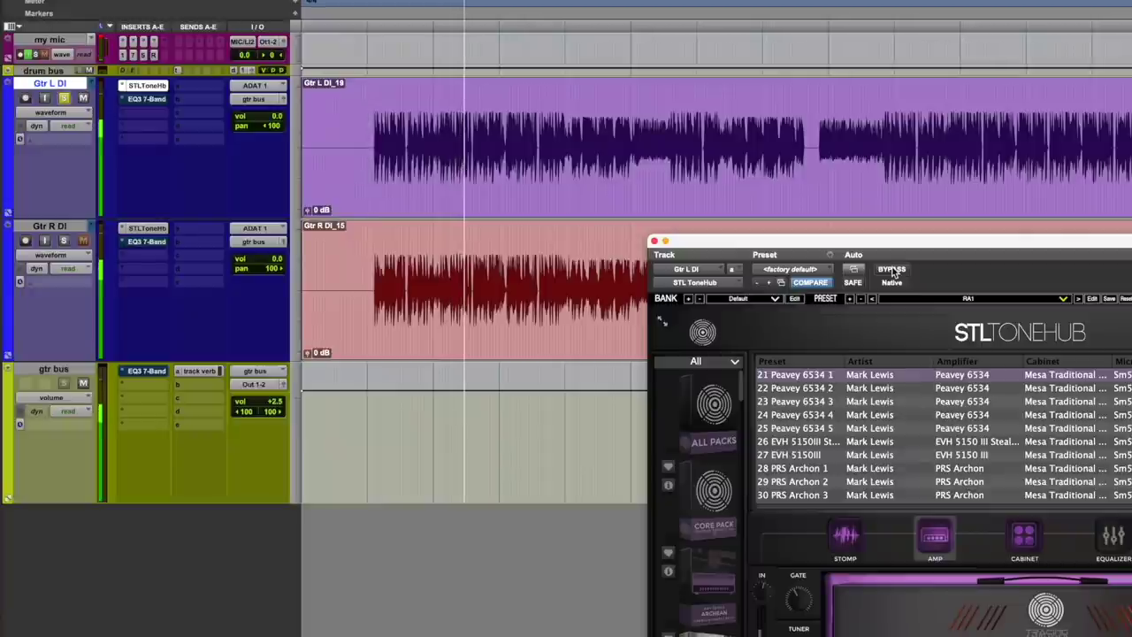
key(space)
click(654, 241)
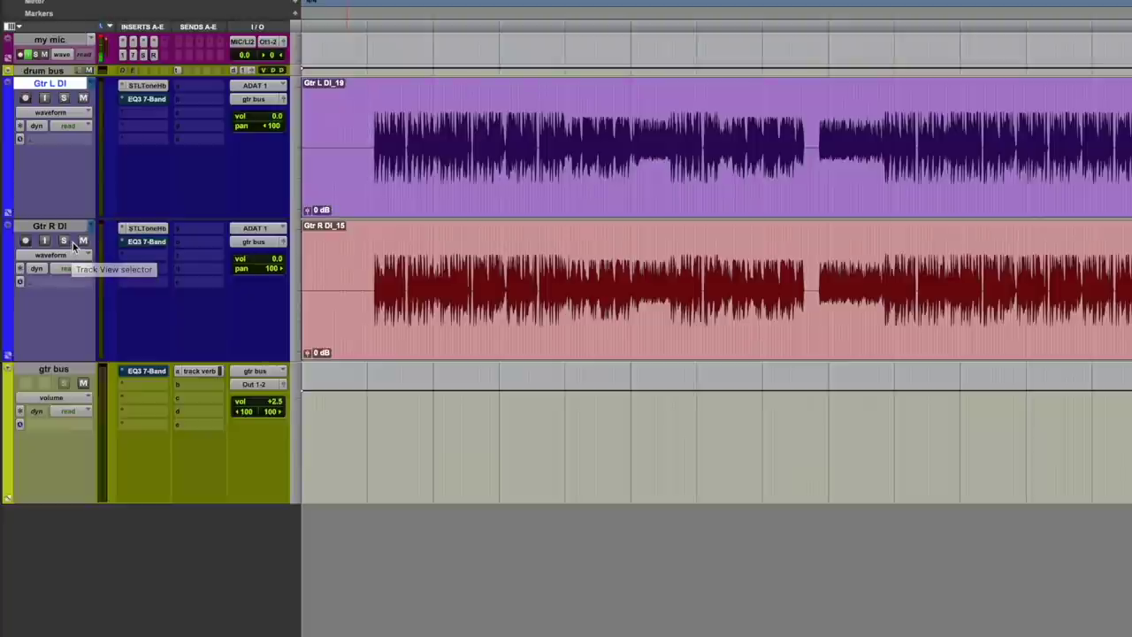
Step: Select Gtr R DI and show its EQ3 7-Band with the -6.5 dB, 3.49 kHz notch (Q 8.71)
click(373, 276)
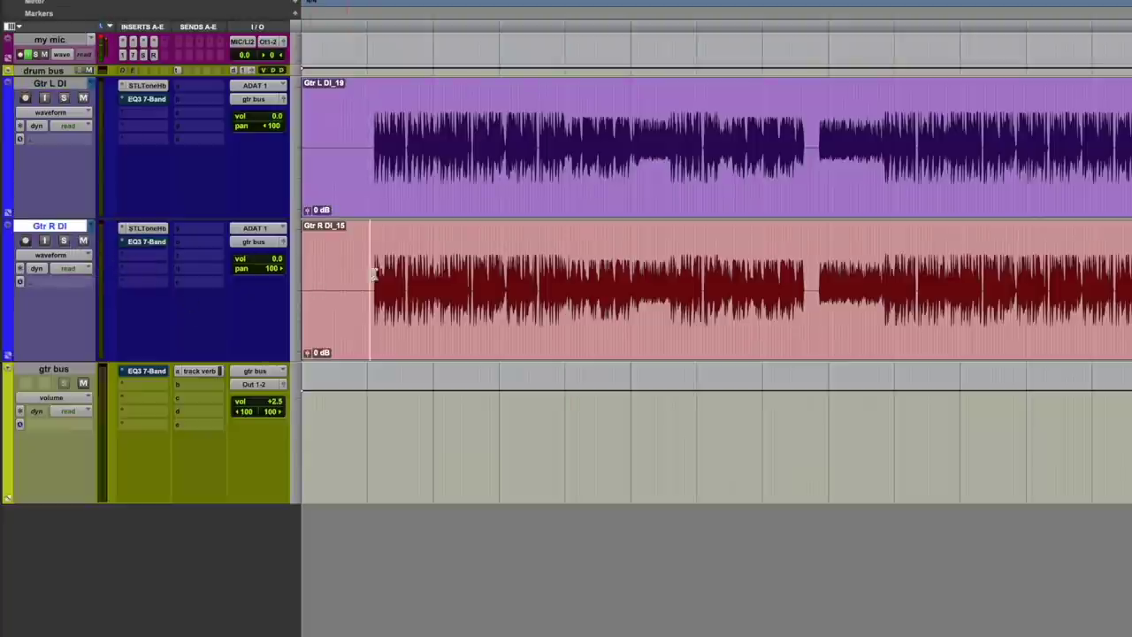
scroll(336, 285, up, 5)
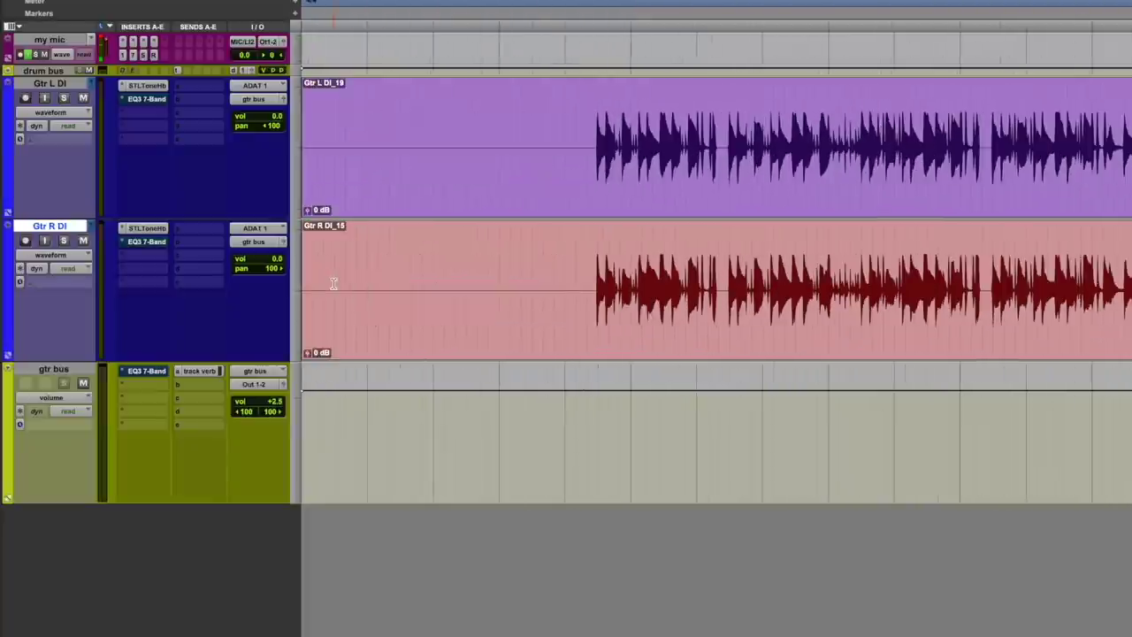
click(146, 242)
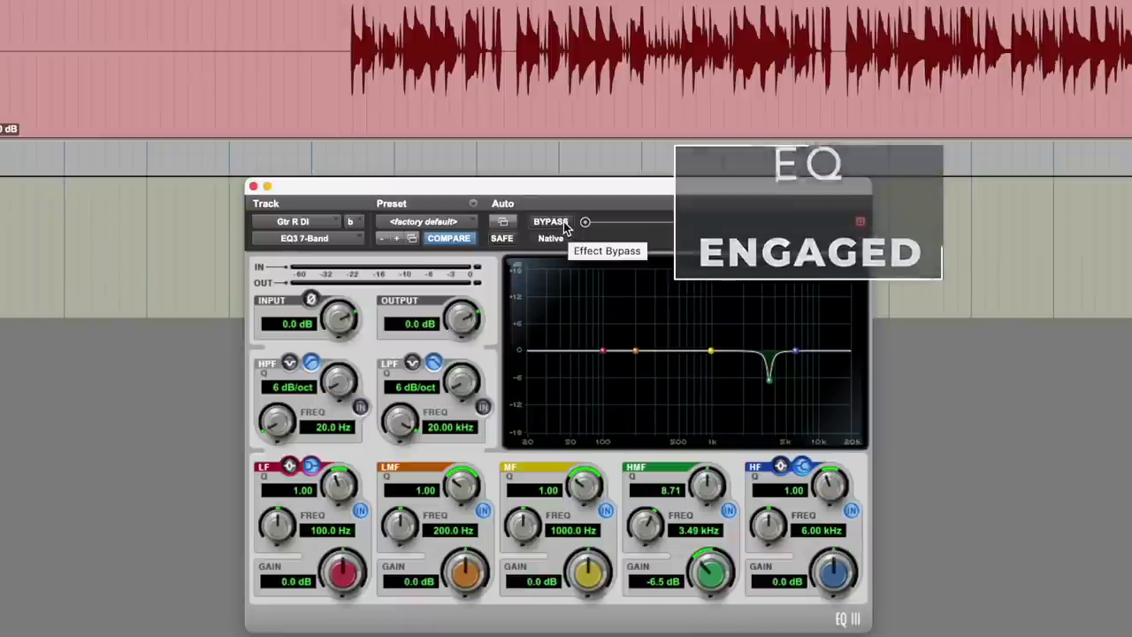
click(562, 224)
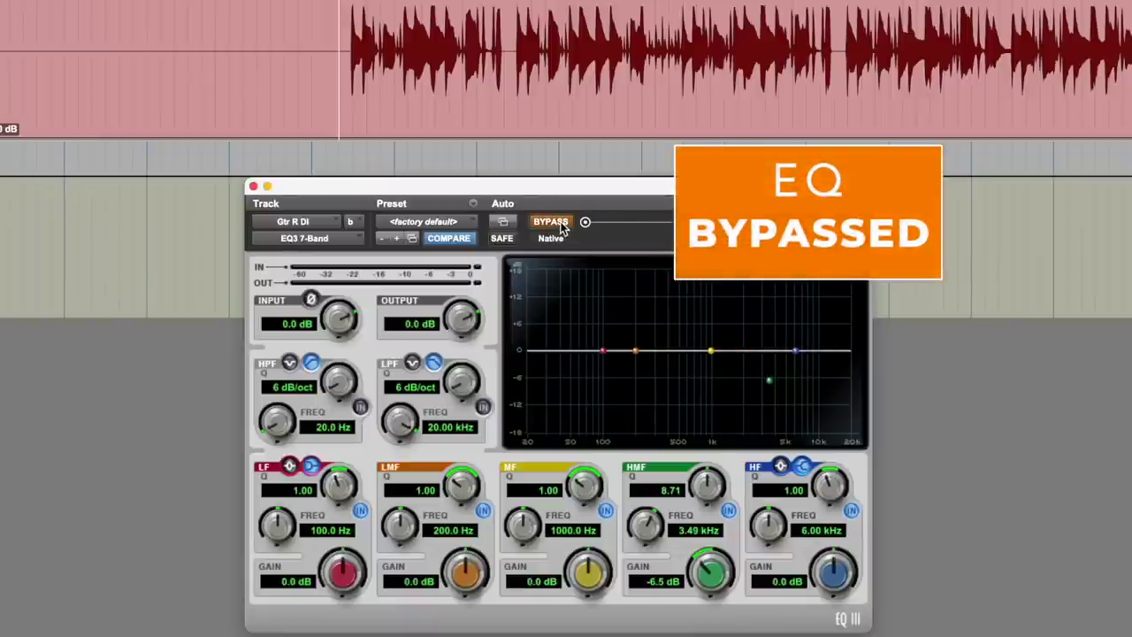
click(563, 225)
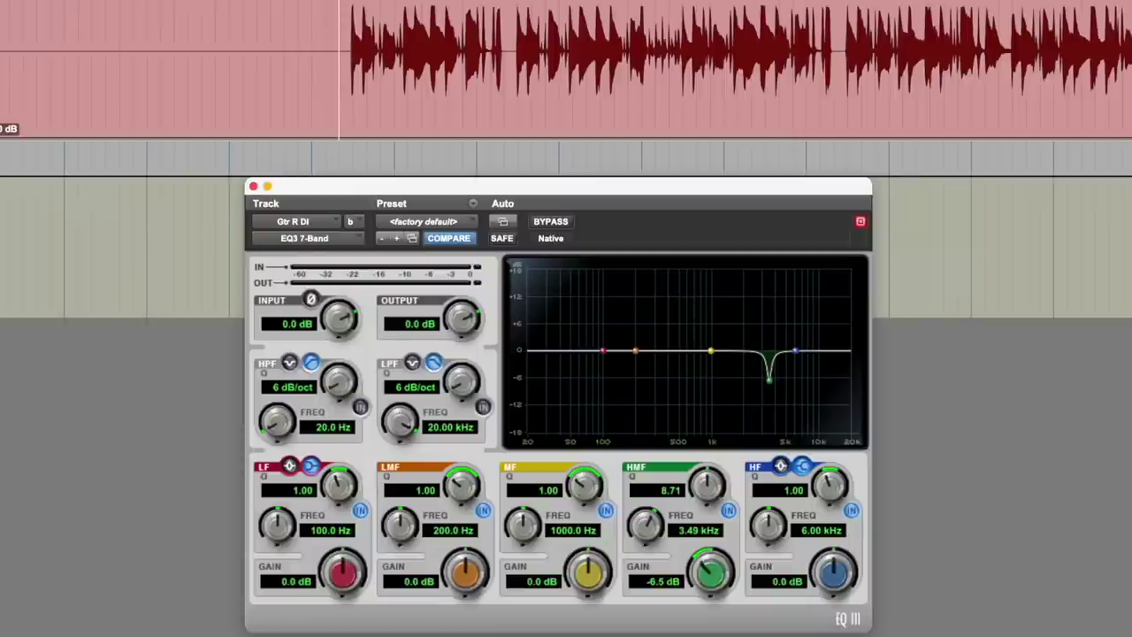
key(space)
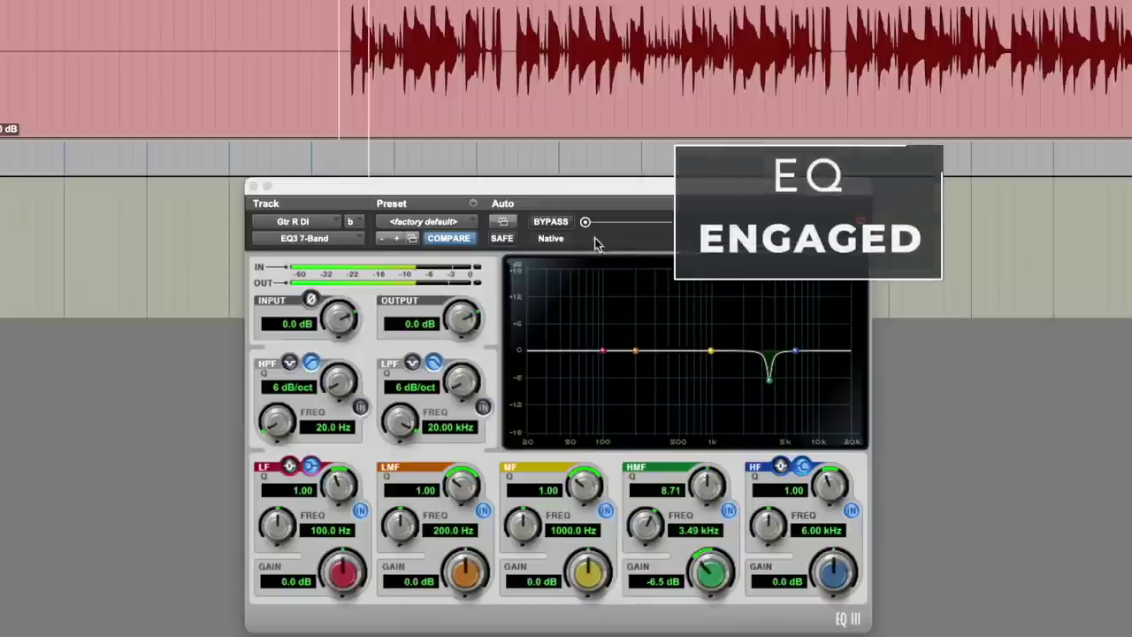
click(552, 222)
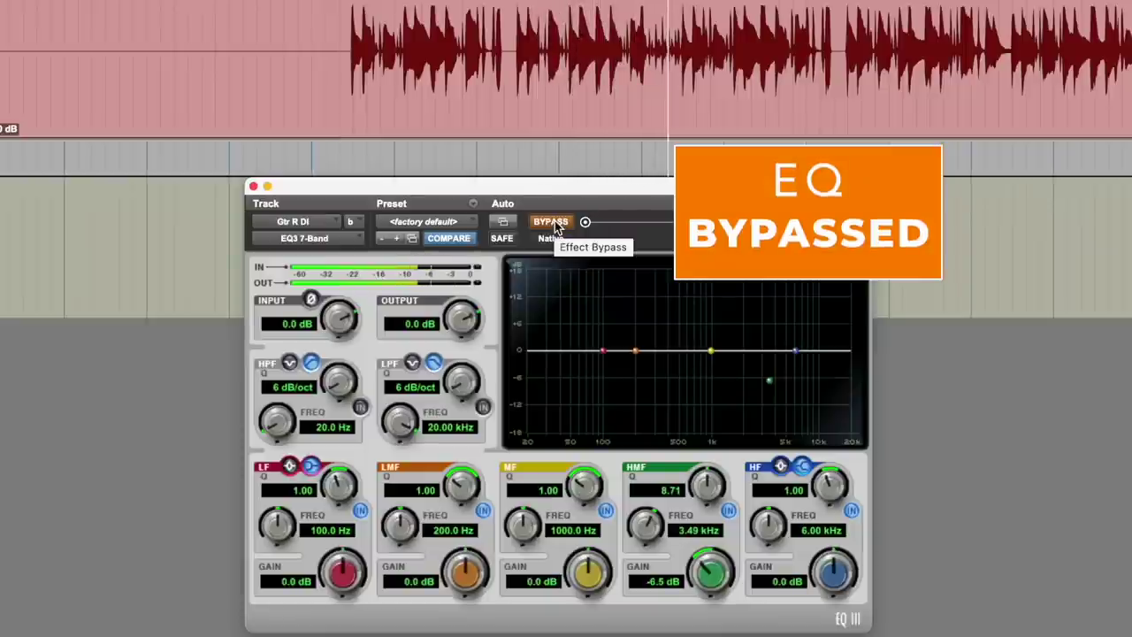
click(552, 223)
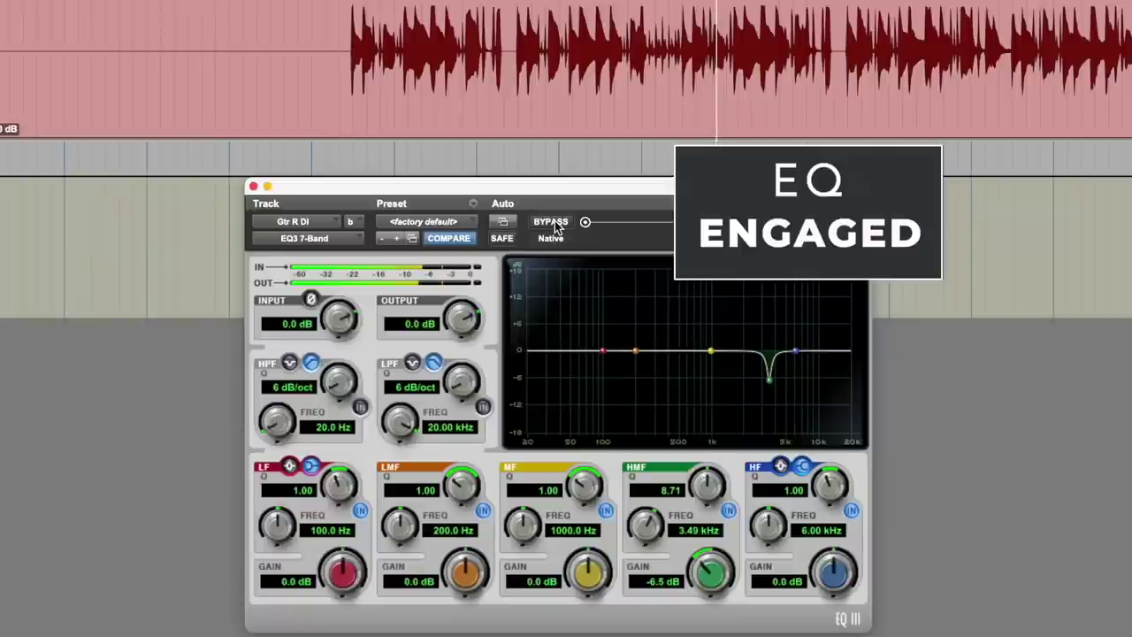
click(552, 223)
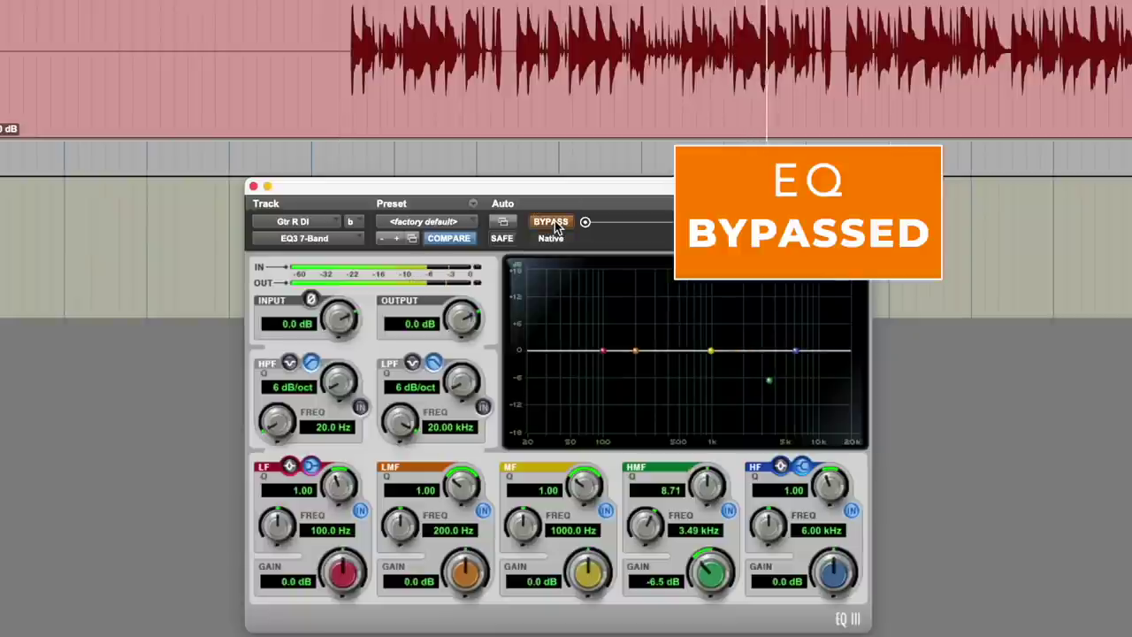
click(552, 223)
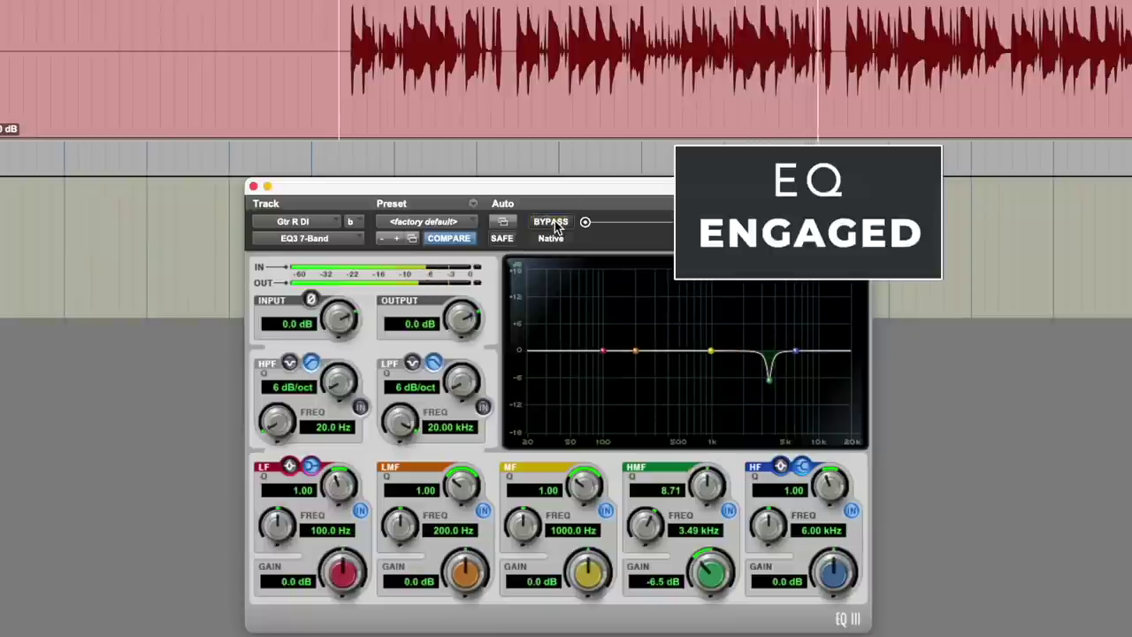
click(552, 223)
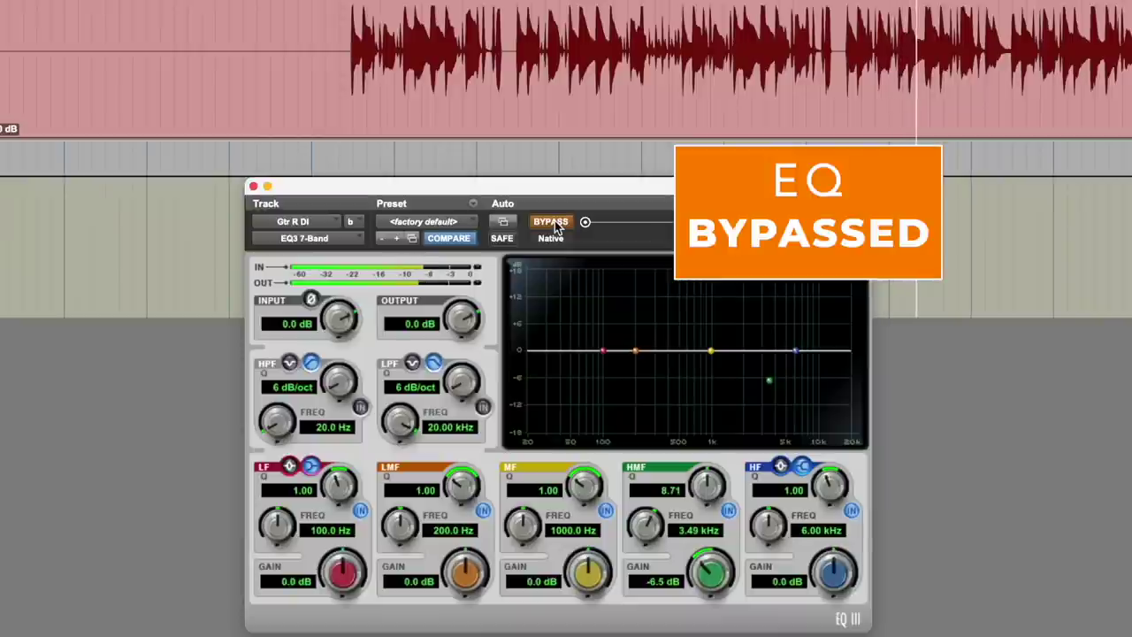
click(552, 223)
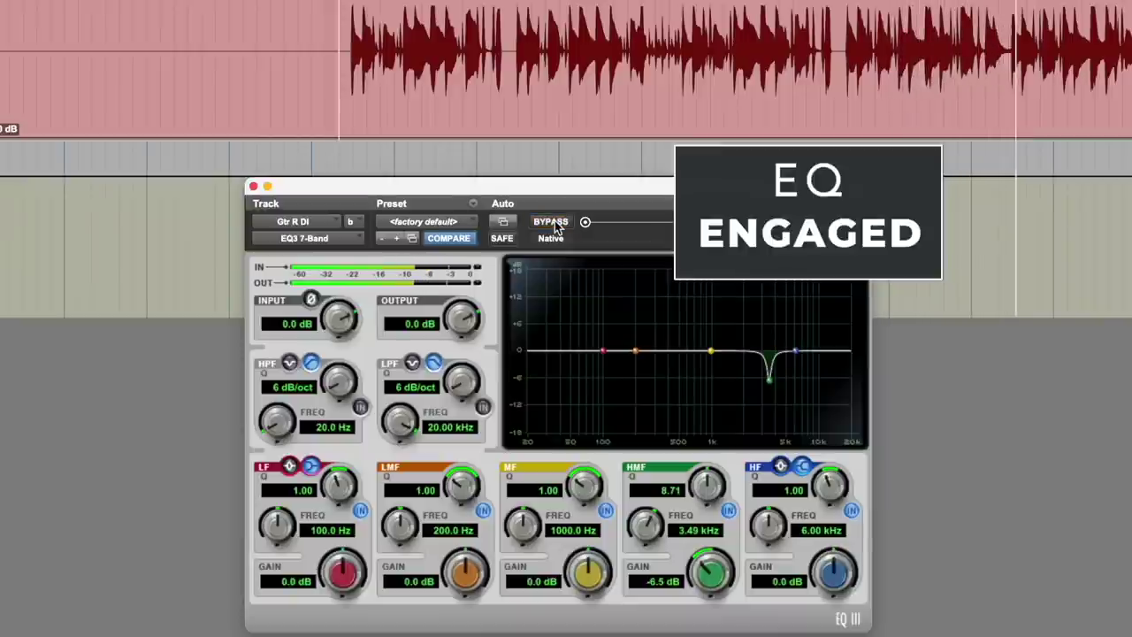
click(552, 223)
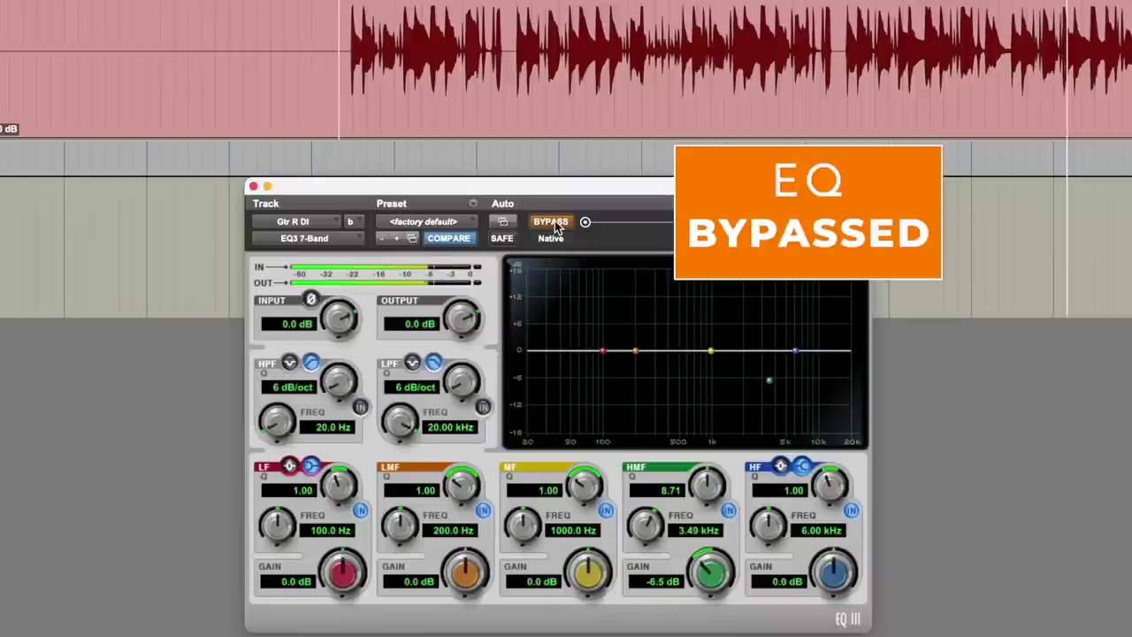
click(552, 223)
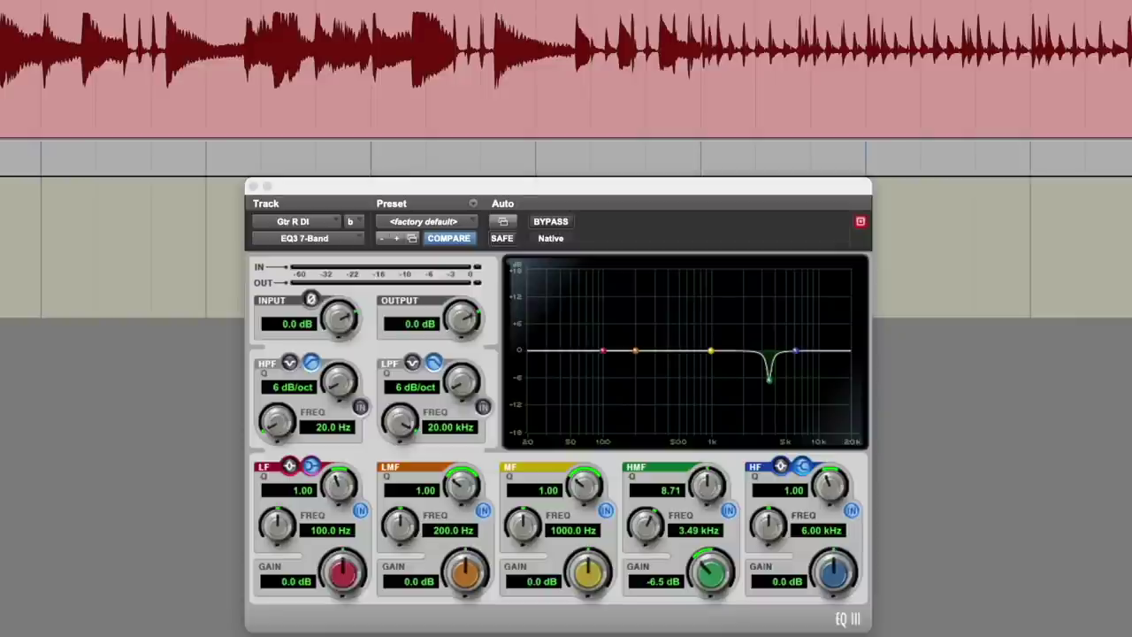
Step: Play the later part of the guitar clip, A/B-ing the Gtr R DI EQ notch, leaving it engaged
double_click(707, 35)
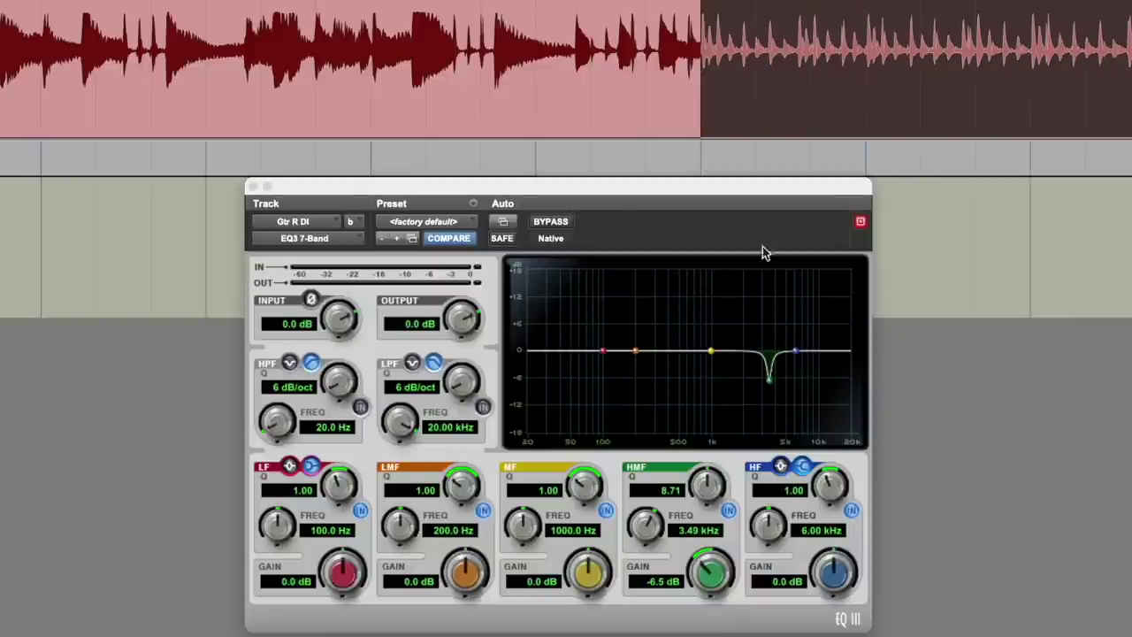
key(space)
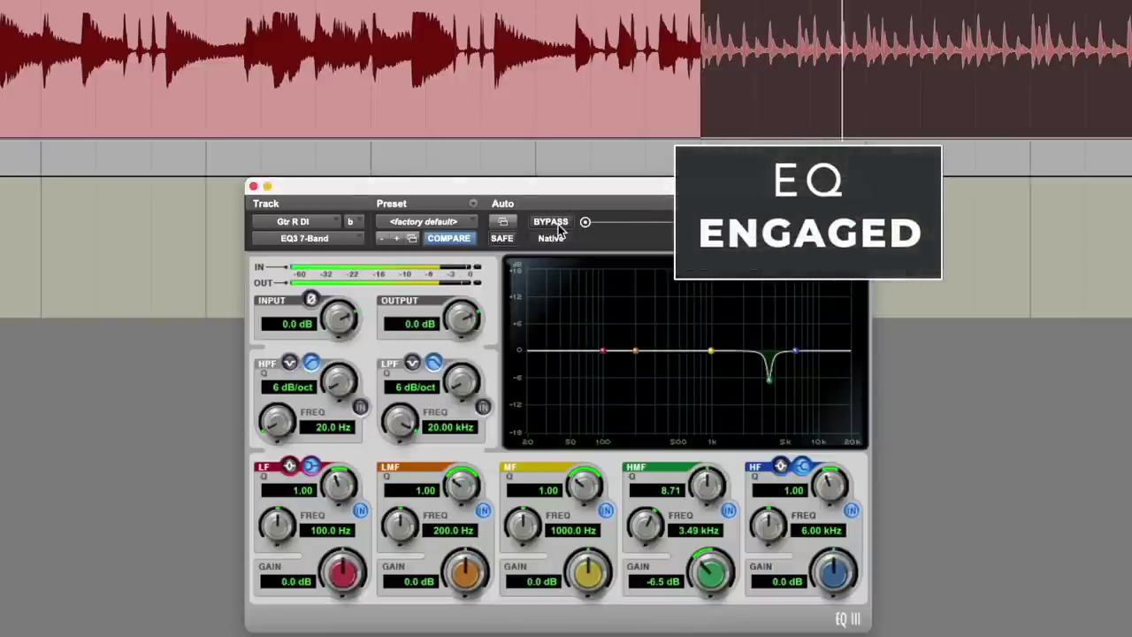
click(550, 222)
click(550, 222)
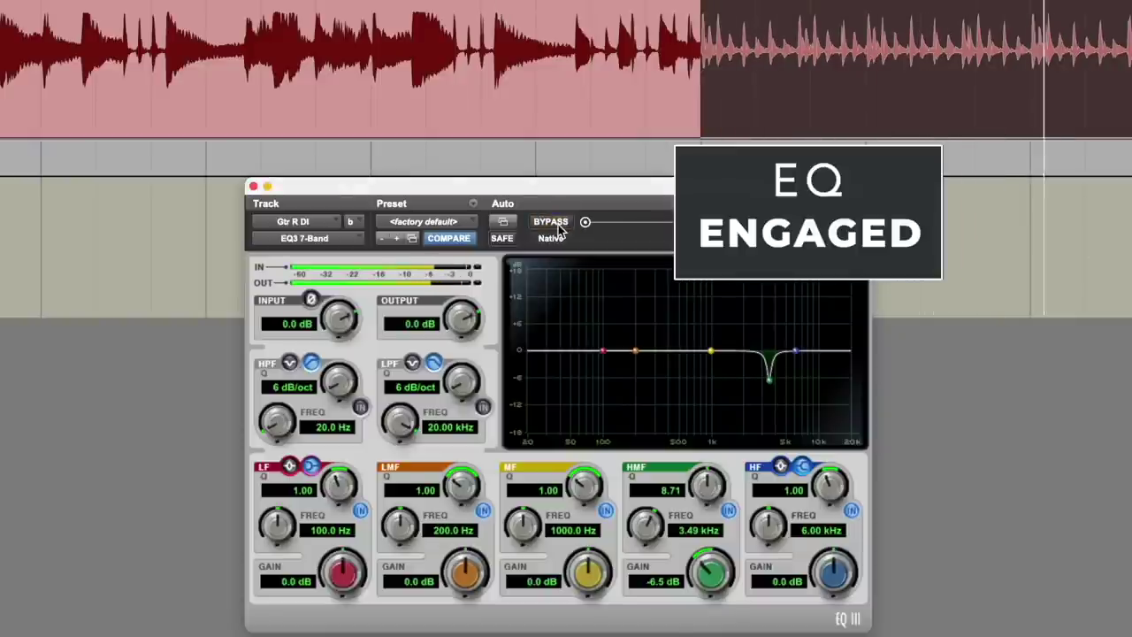
click(558, 226)
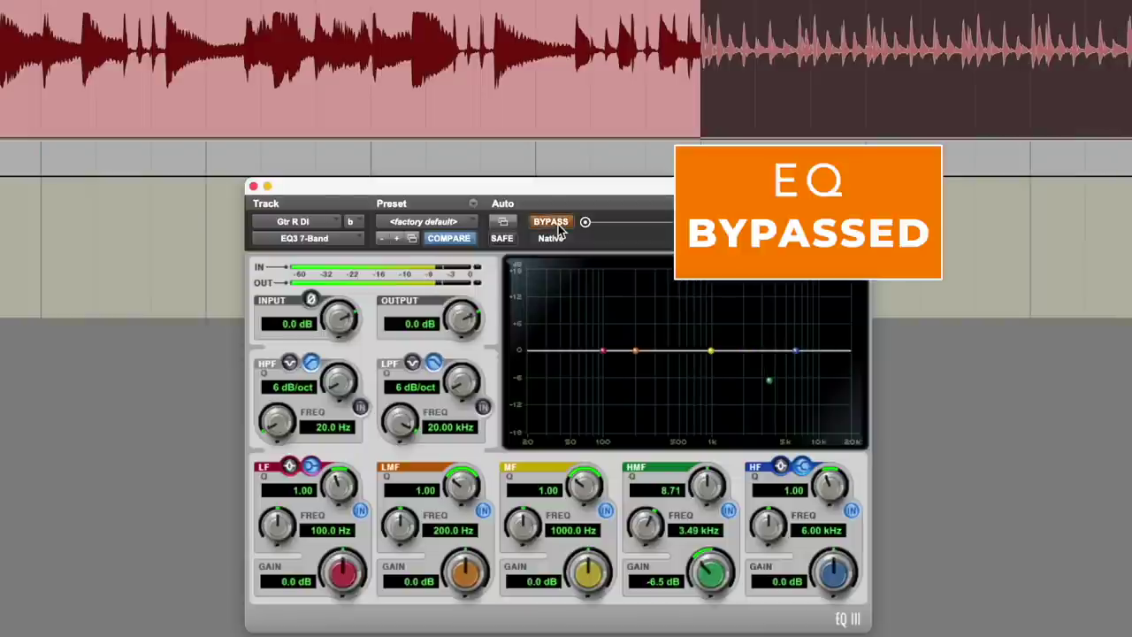
click(552, 223)
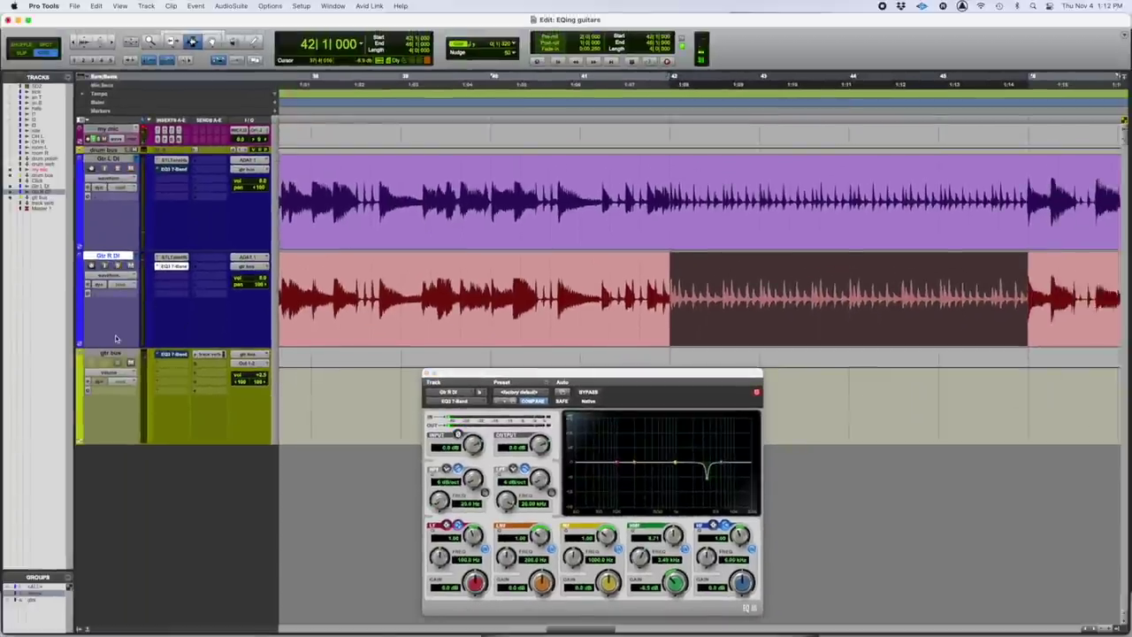
Step: Bypass the Gtr R DI EQ insert and zoom out to the whole guitar clips
super+click(184, 266)
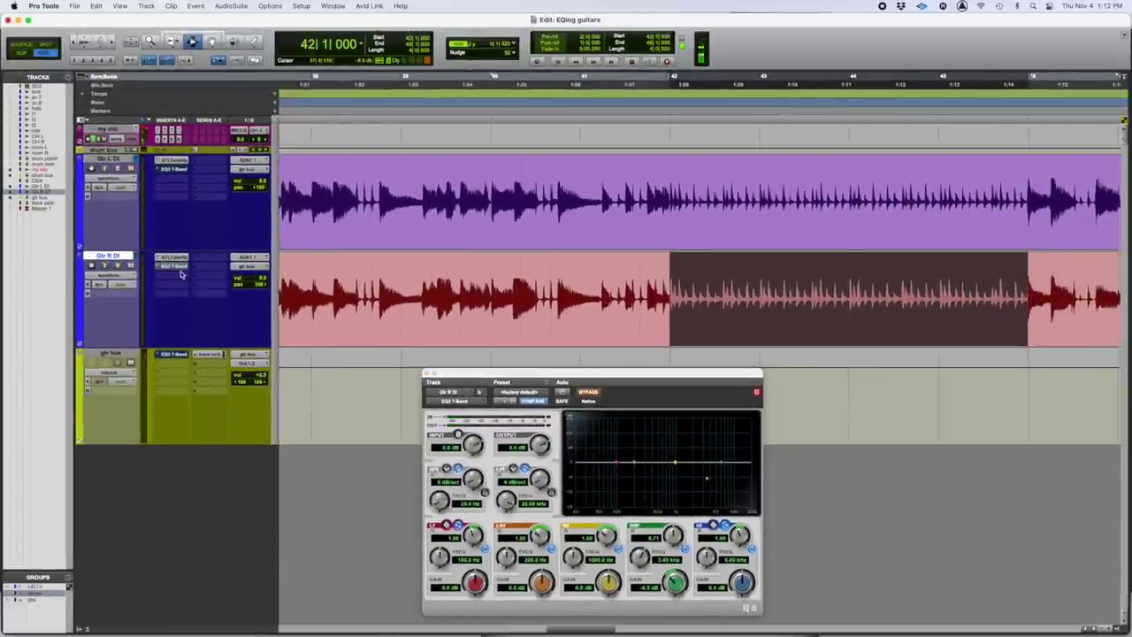
click(438, 292)
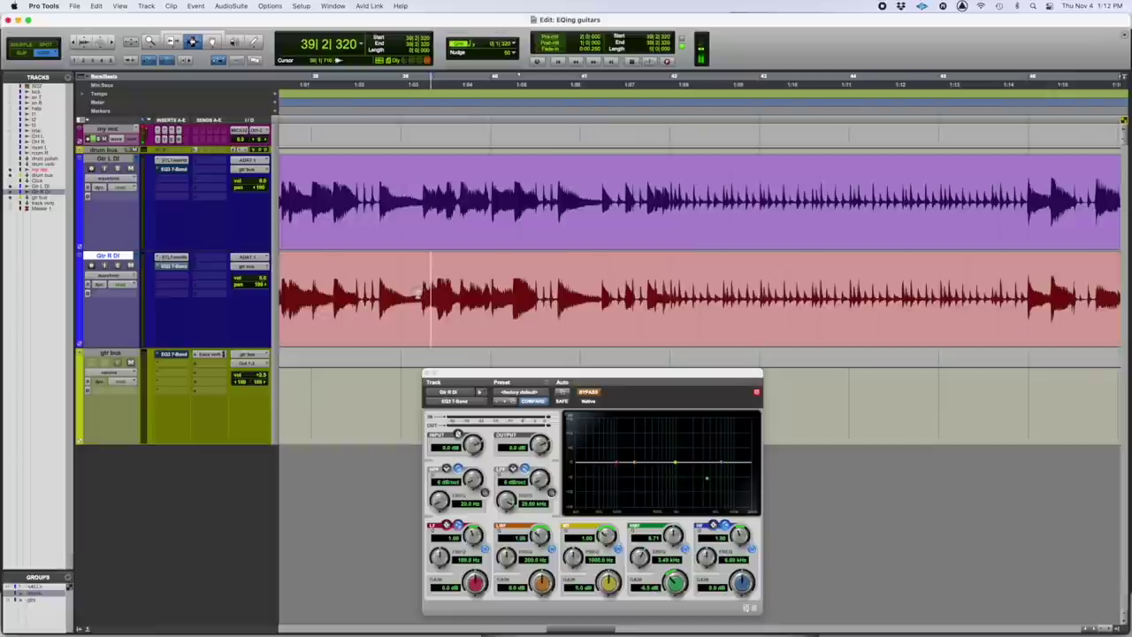
key(super+bracketleft)
key(super+bracketleft)
key(super+bracketleft)
Step: Engage the gtr bus EQ3 7-Band with its 3.49 kHz notch and play from the clip start
click(336, 292)
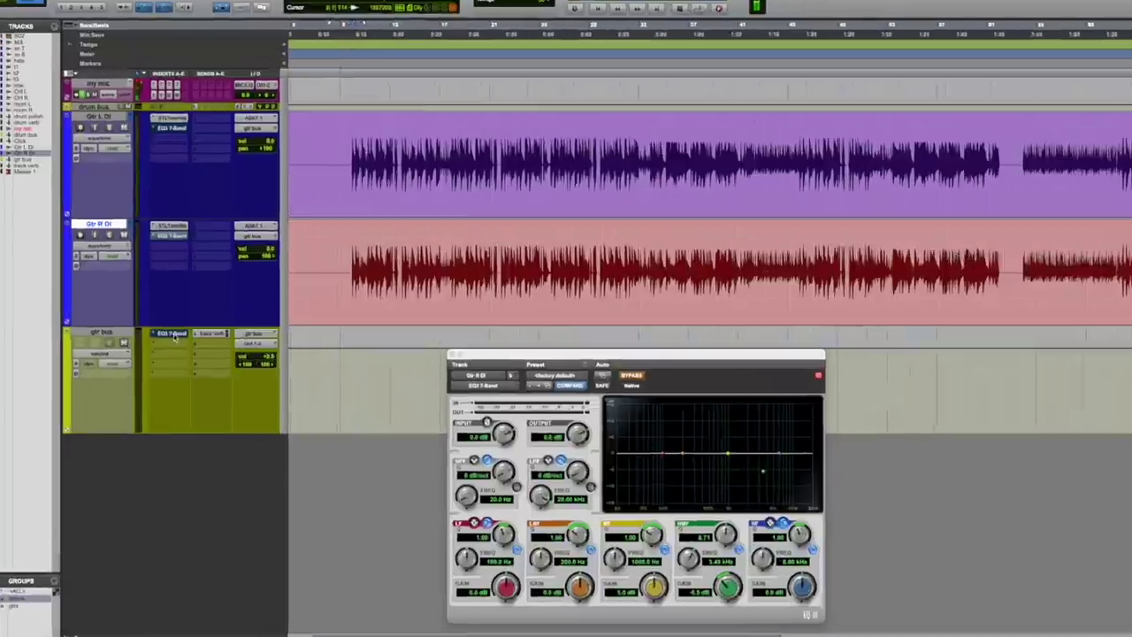
click(175, 353)
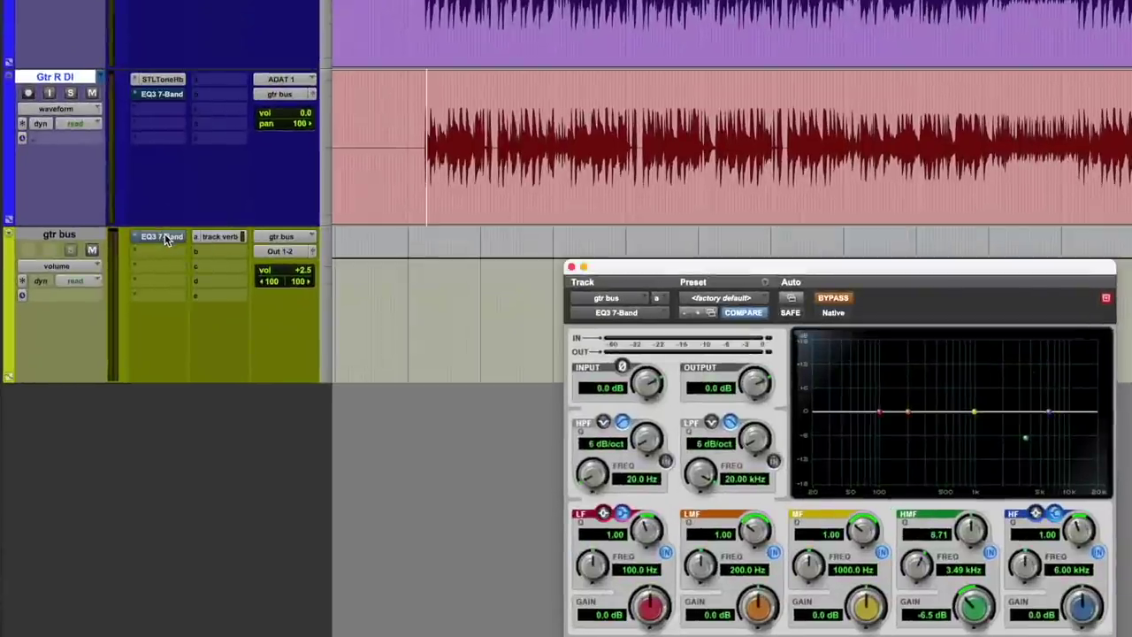
super+click(172, 243)
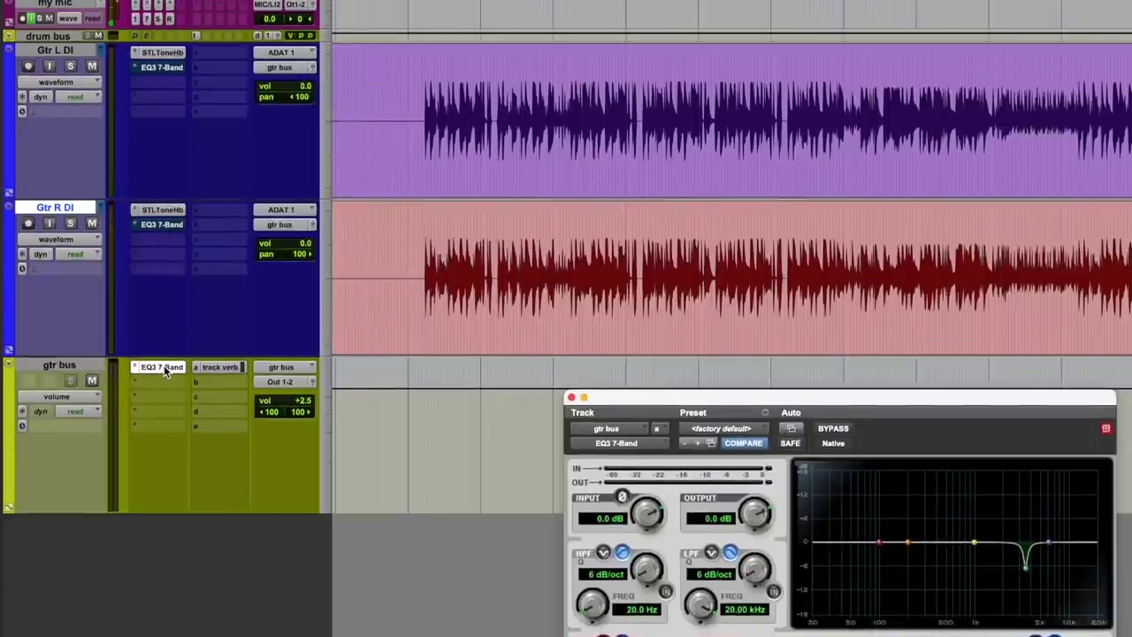
click(419, 276)
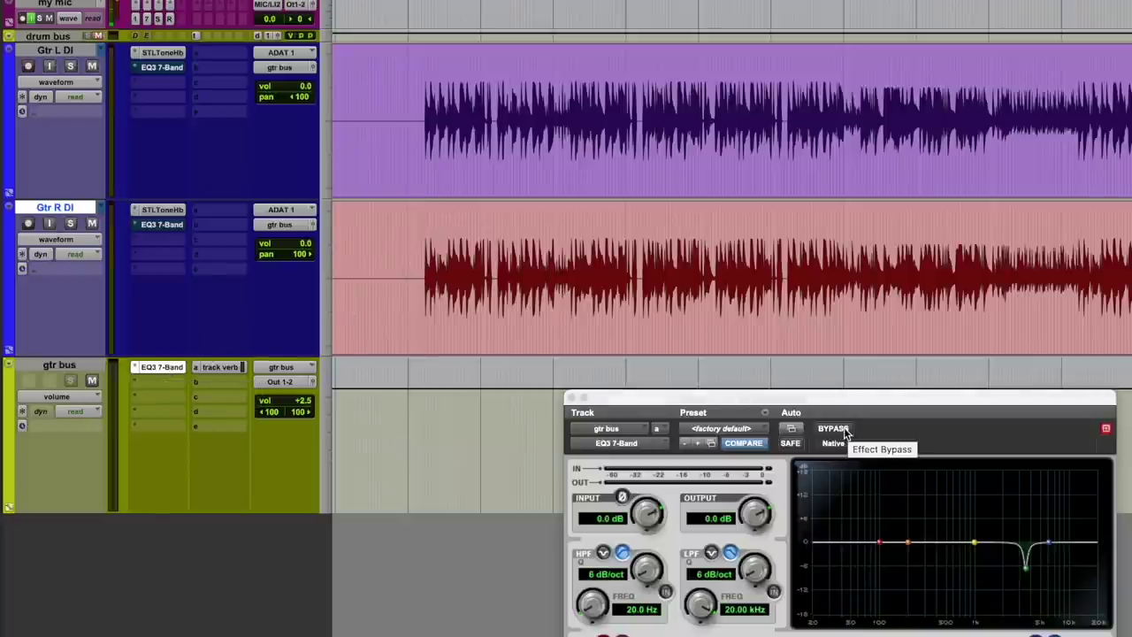
key(space)
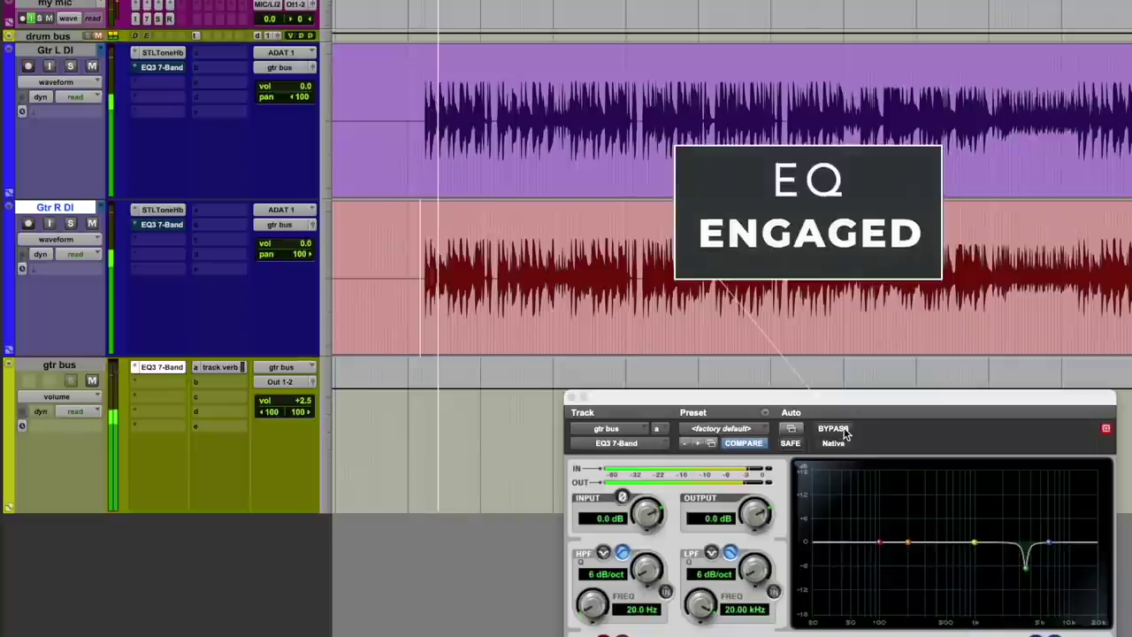
Step: A/B the gtr bus EQ repeatedly during playback, finishing with it bypassed
click(844, 432)
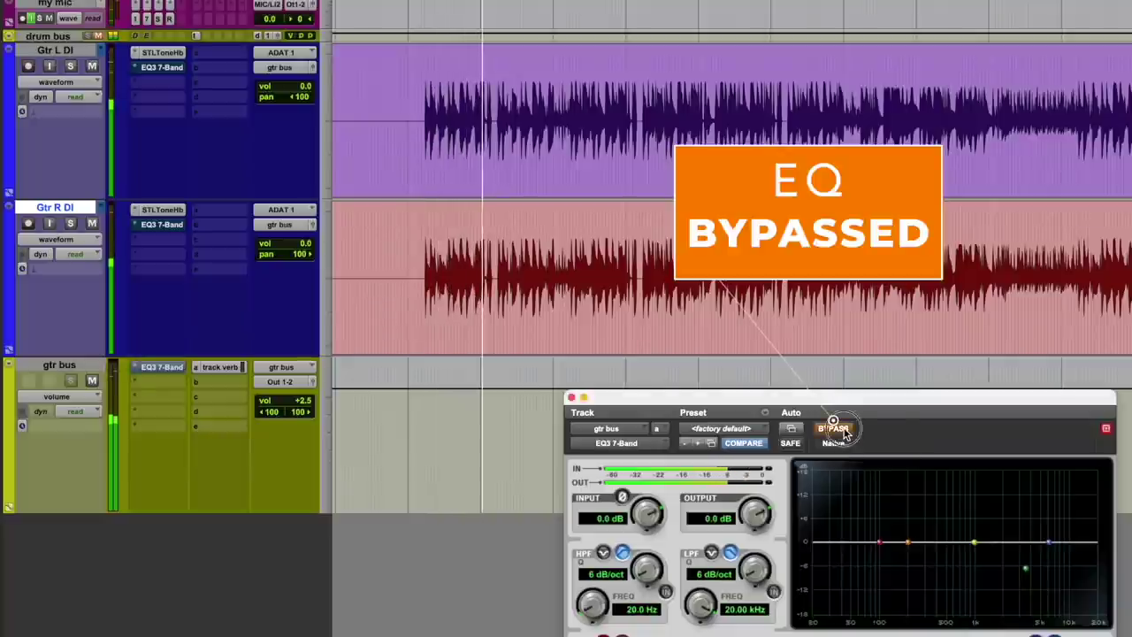
click(845, 432)
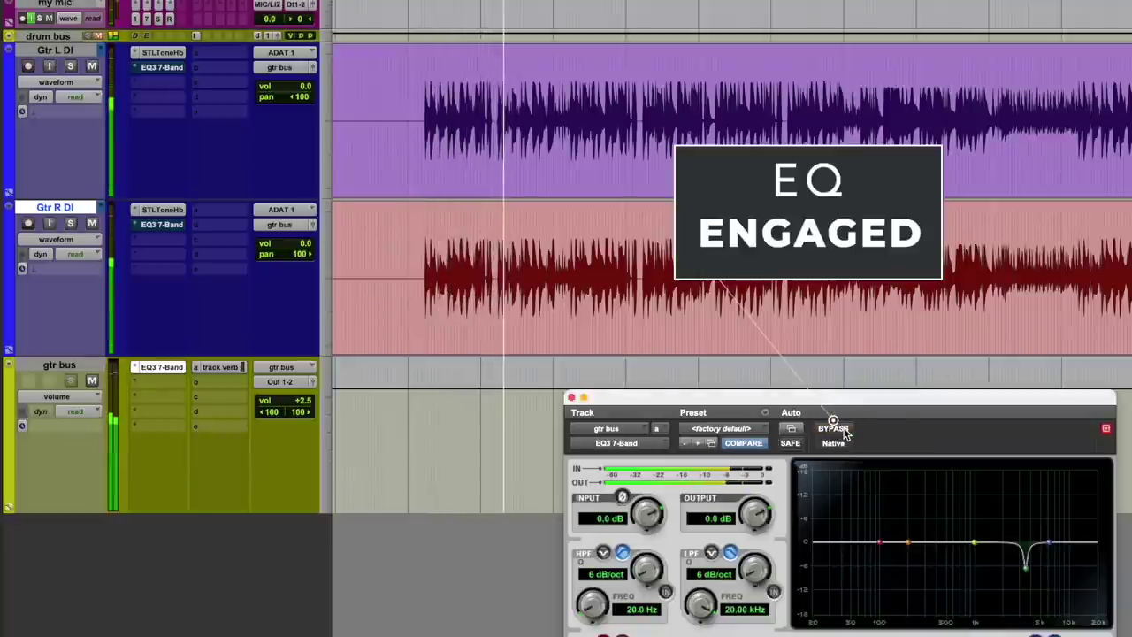
click(845, 432)
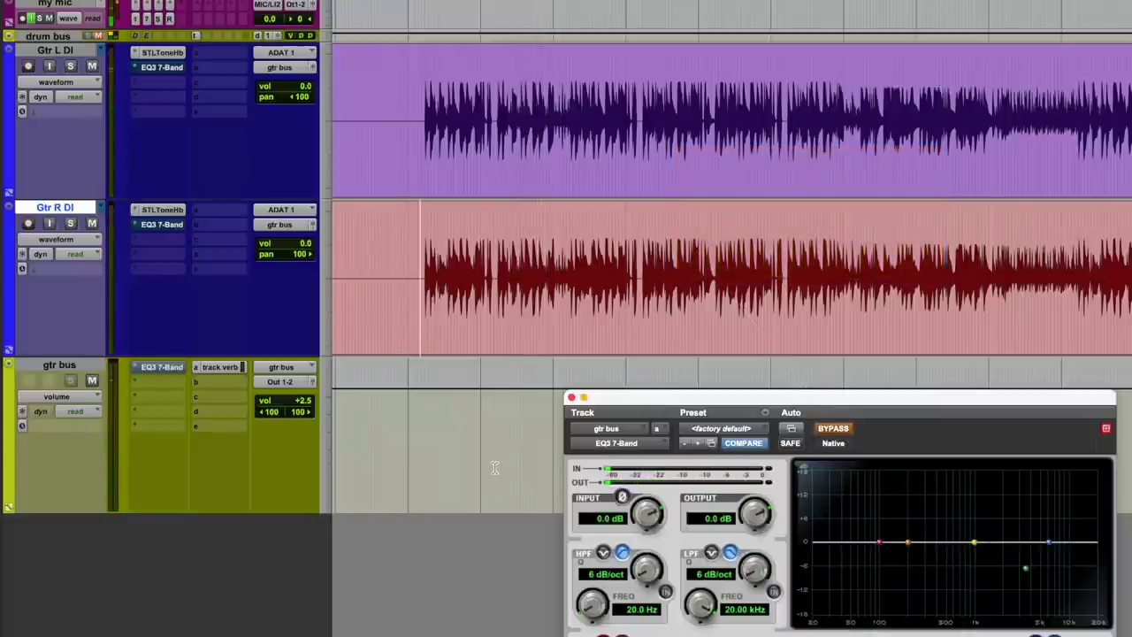
click(838, 430)
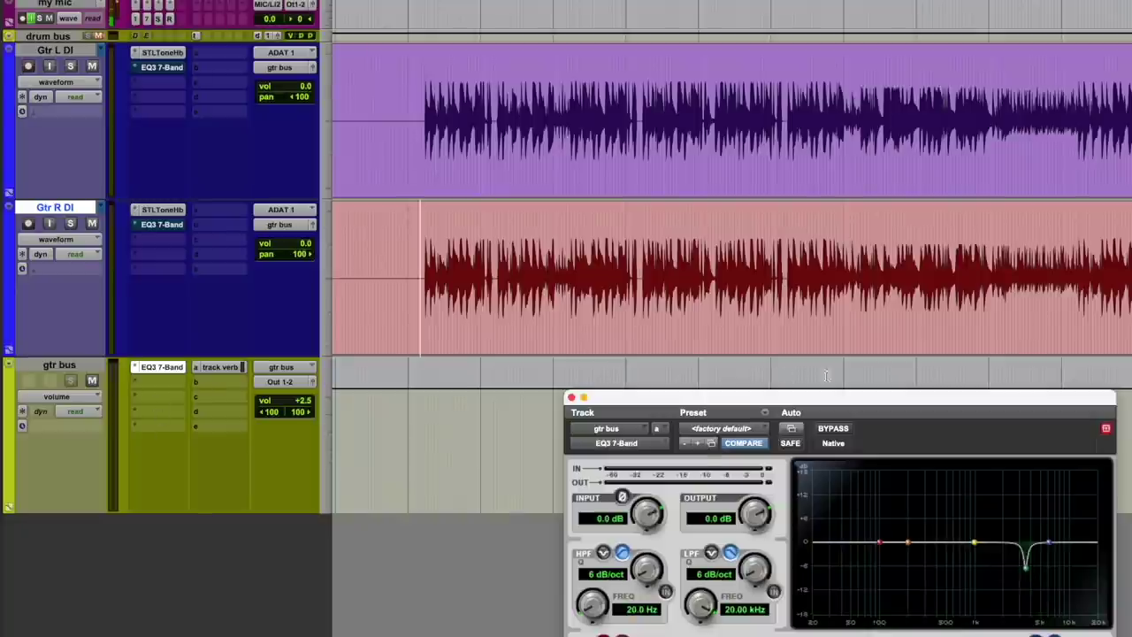
click(842, 433)
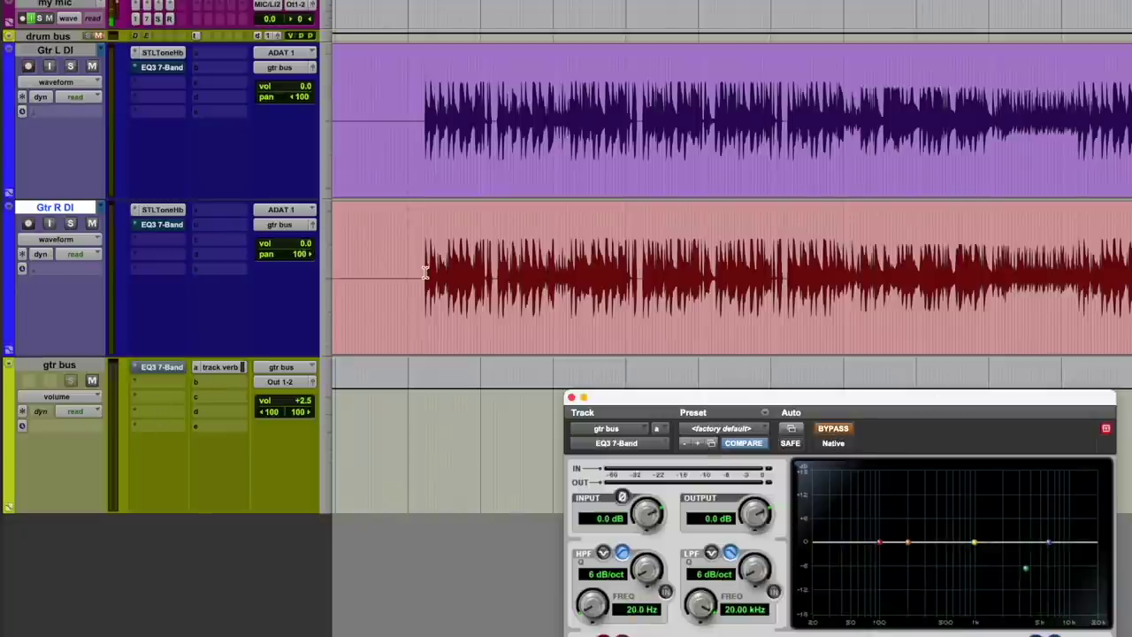
key(space)
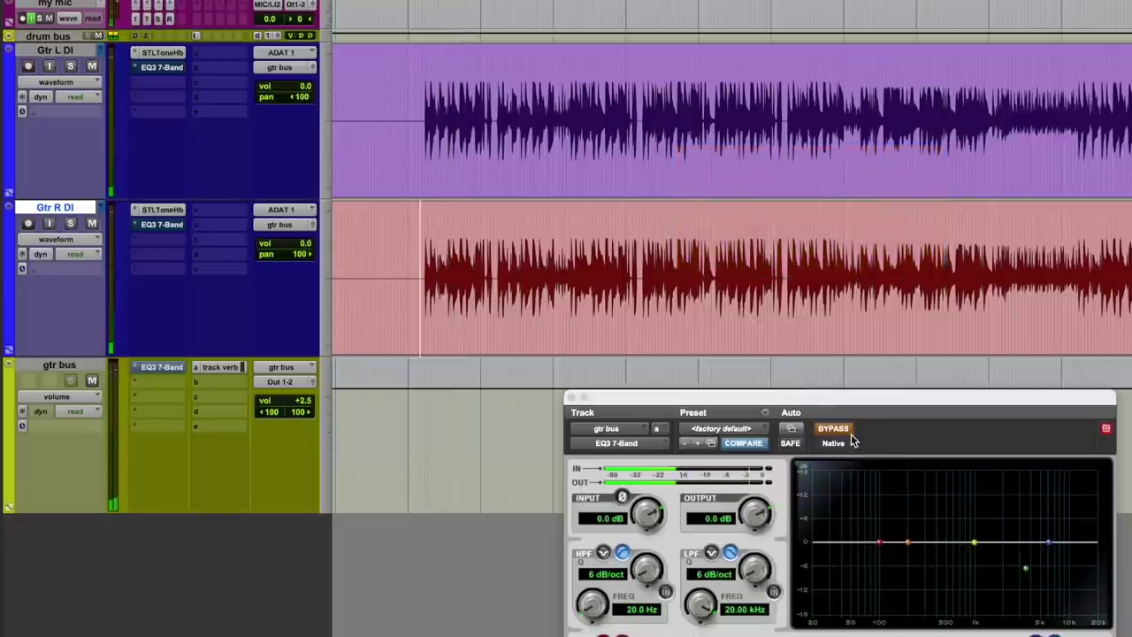
click(842, 432)
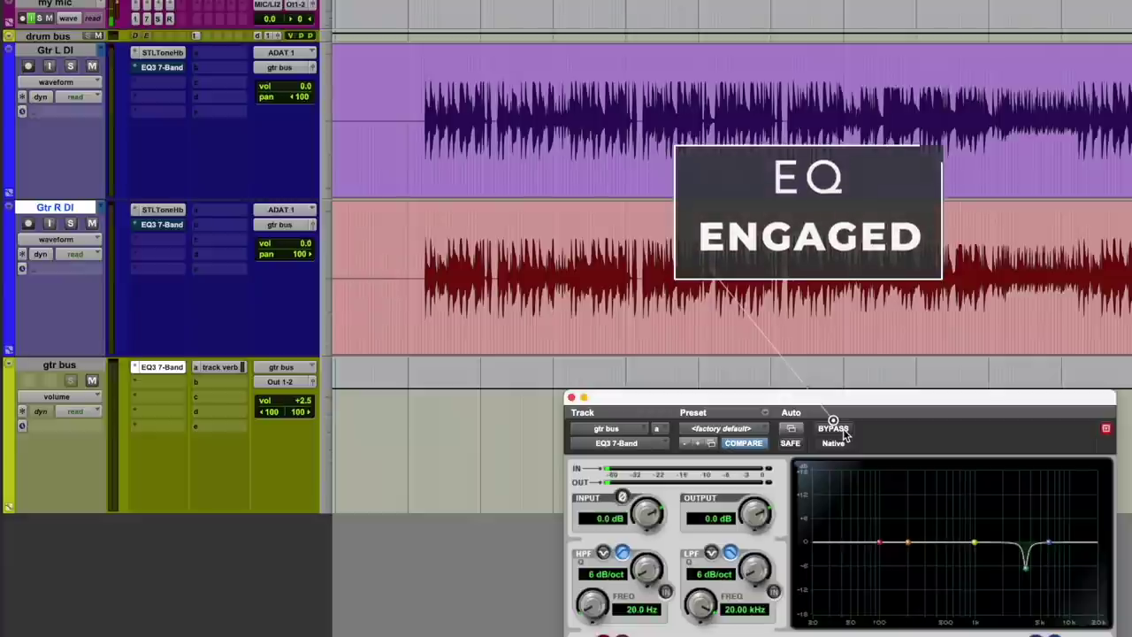
key(space)
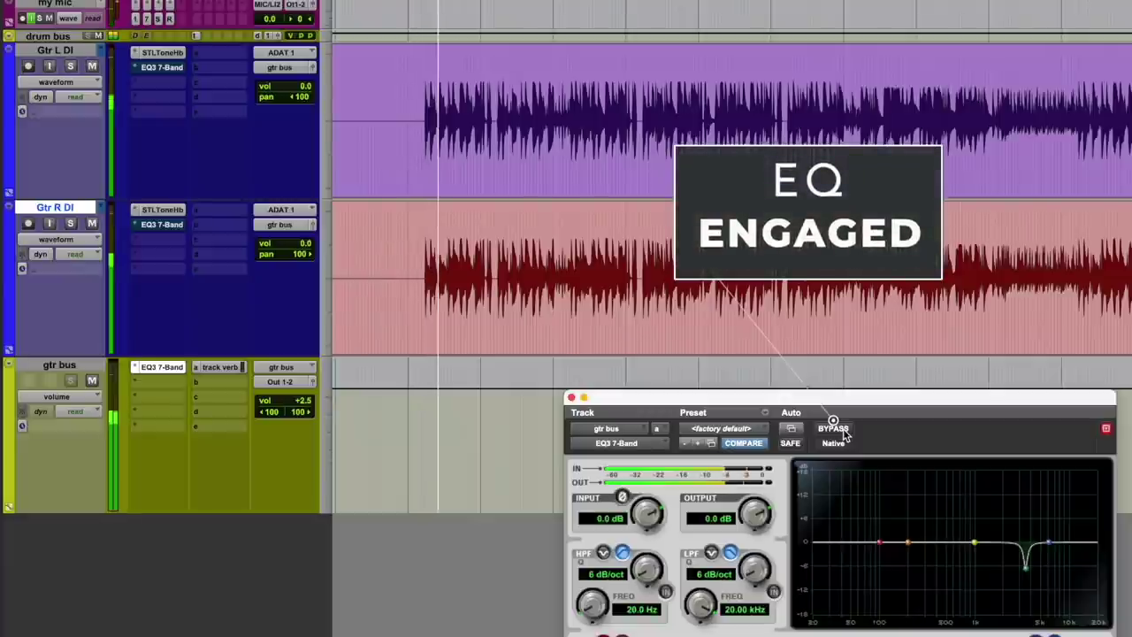
click(844, 432)
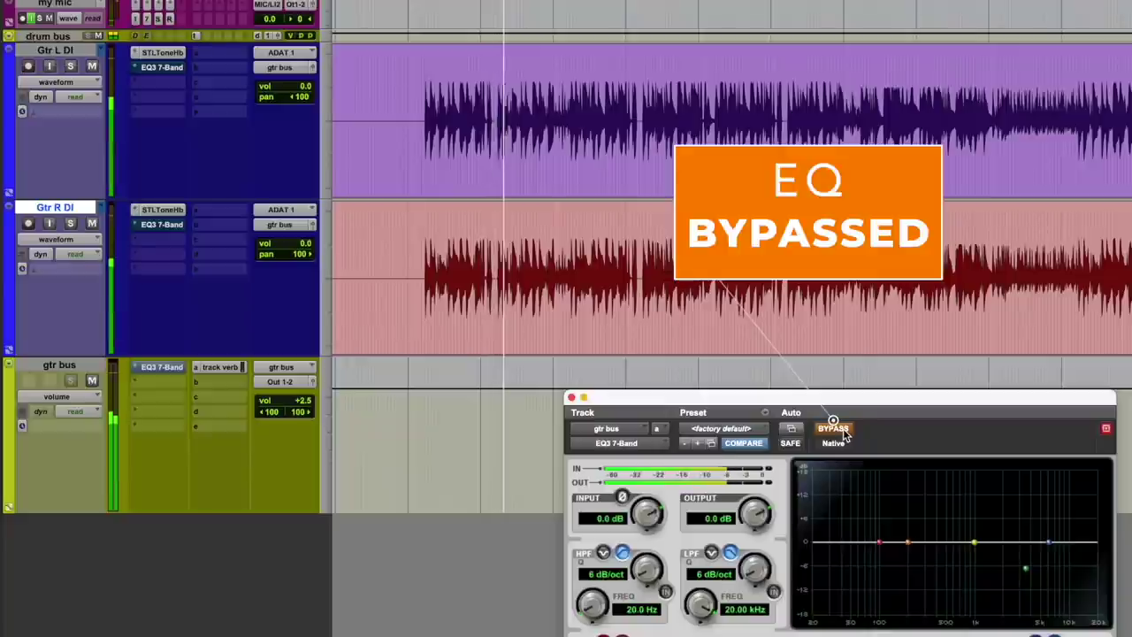
click(844, 431)
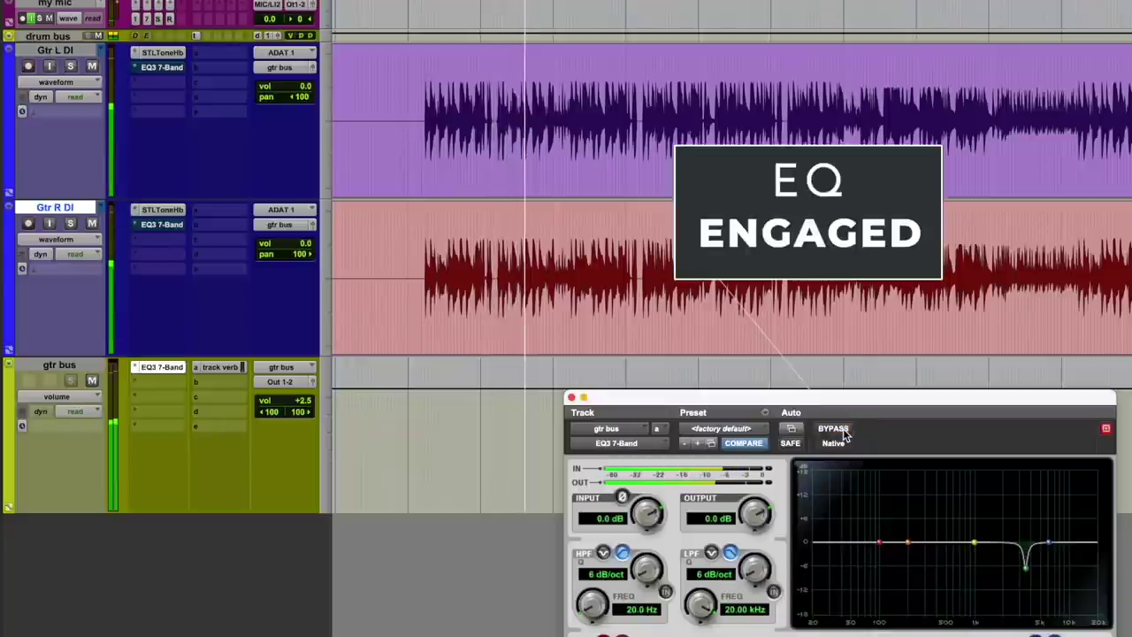
click(844, 431)
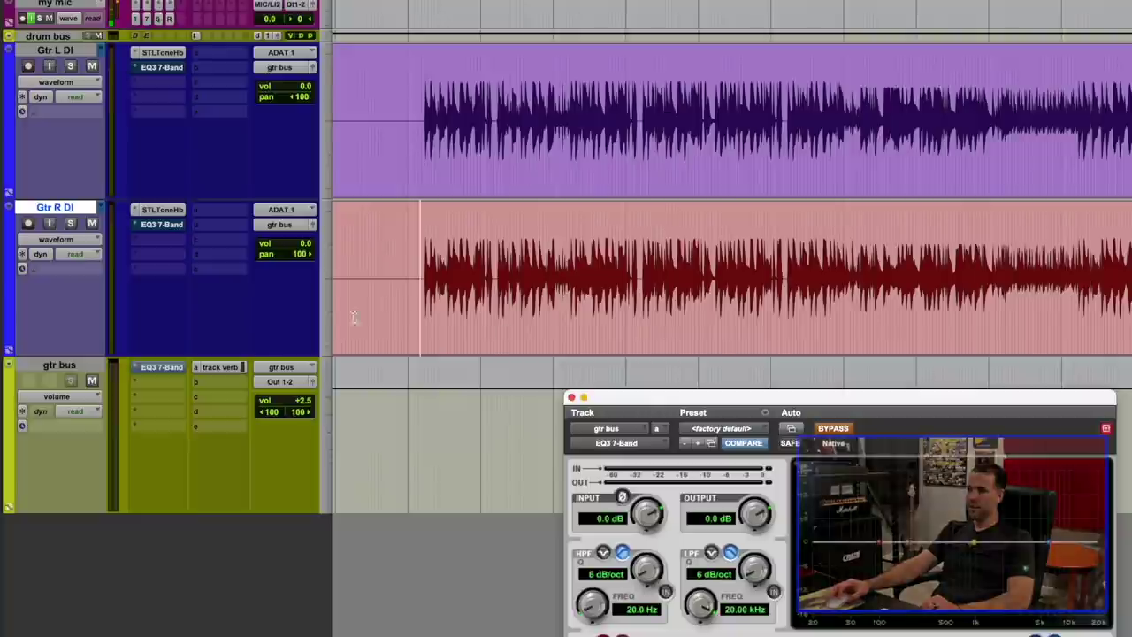
Step: Play with the gtr bus EQ briefly engaged, then bypass its insert
click(833, 430)
key(space)
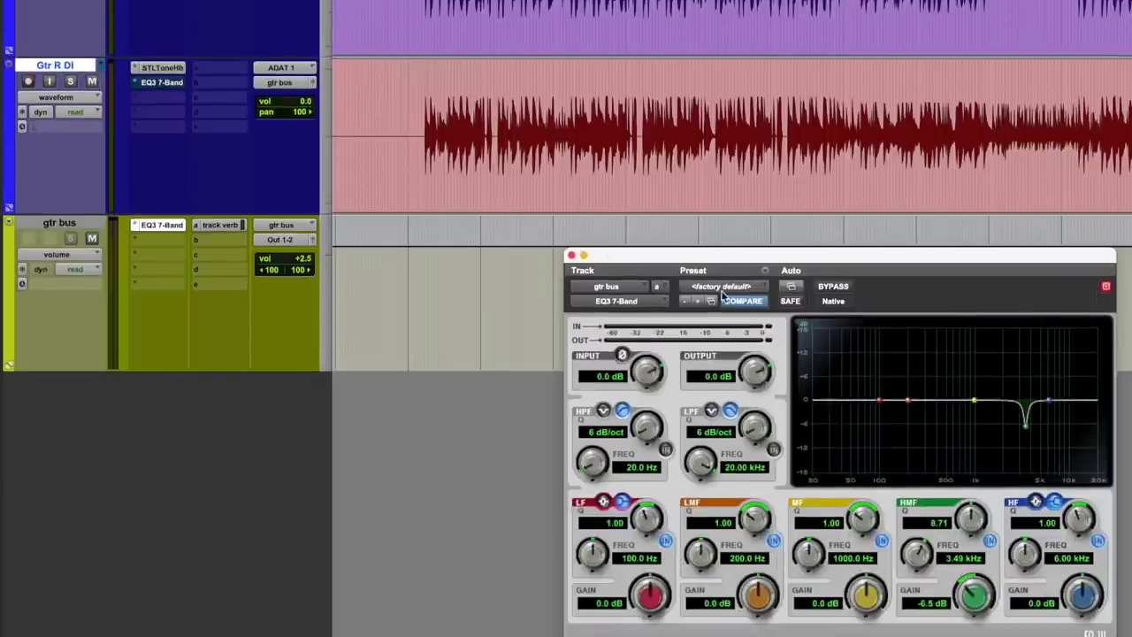
super+click(165, 225)
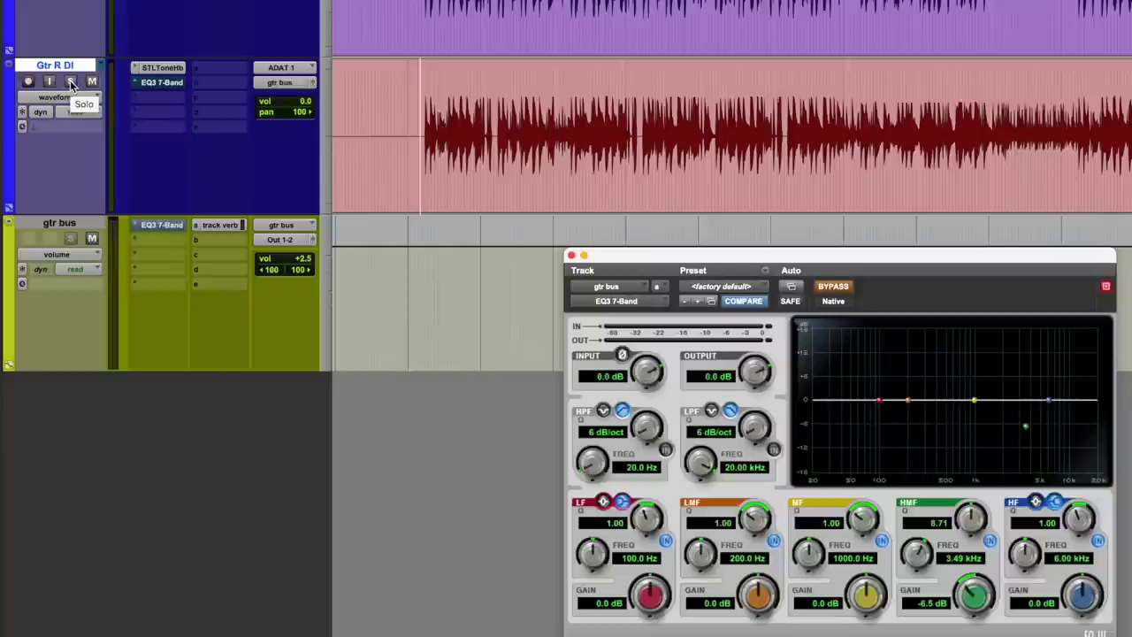
Step: Engage Gtr R DI's EQ3 7-Band and load <factory default>, resetting HMF to 2.00 kHz, 0.0 dB
click(158, 82)
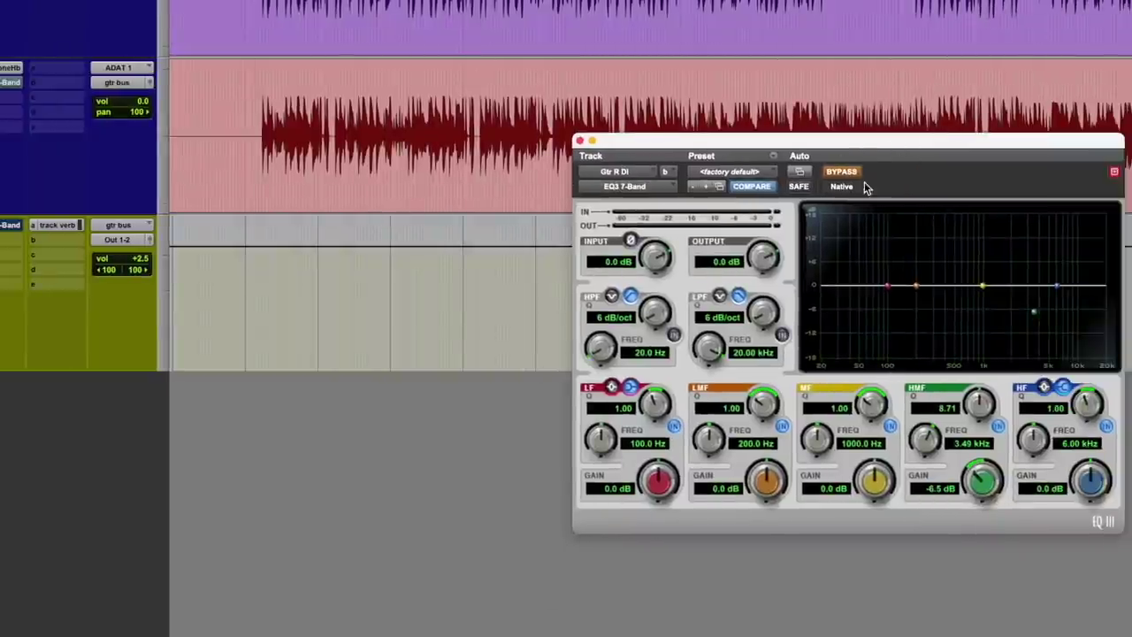
click(860, 175)
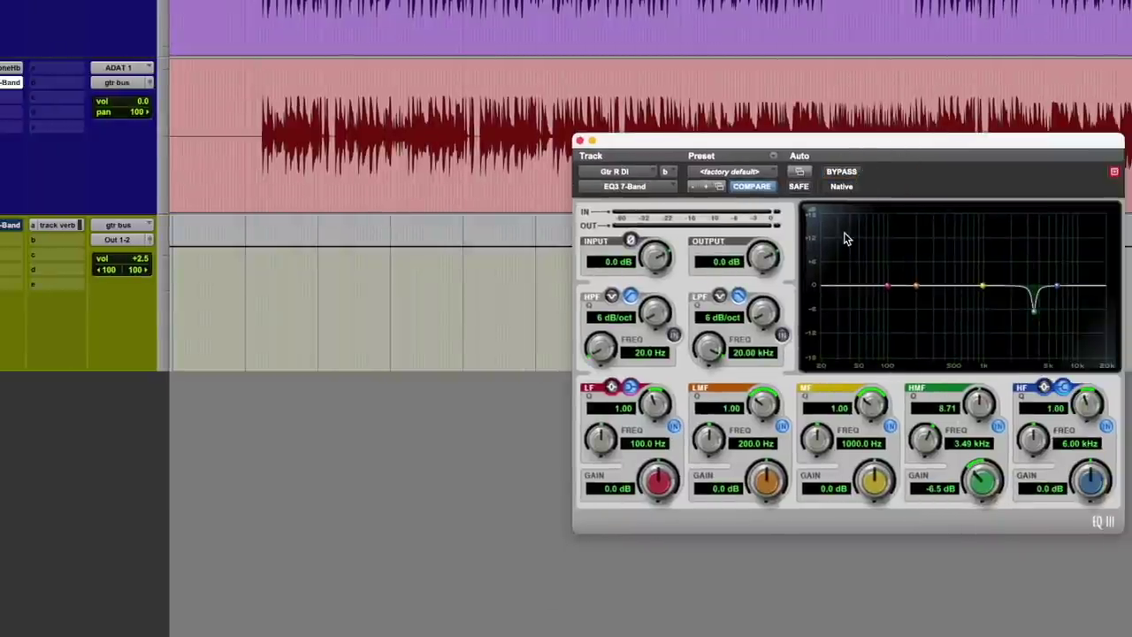
click(754, 173)
click(759, 172)
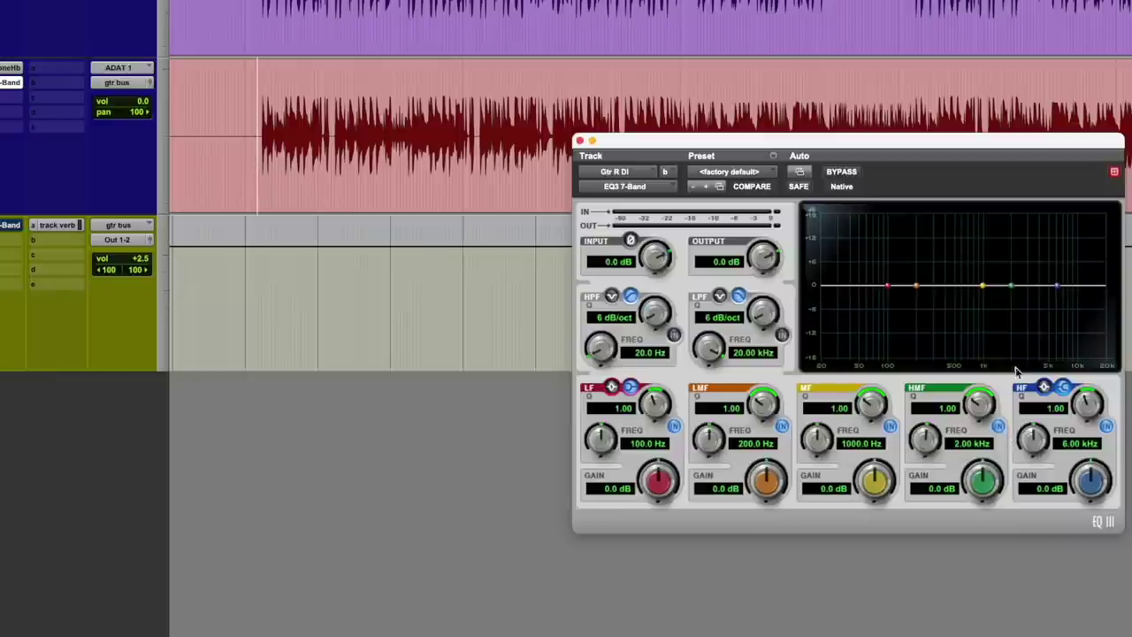
Step: Sweep the HMF band to about 2.17 kHz and raise its boost toward 12 dB
mouse_move(1011, 287)
mouse_down()
mouse_move(1053, 288)
mouse_move(990, 290)
mouse_move(1059, 290)
mouse_move(990, 287)
mouse_move(1059, 288)
mouse_move(999, 290)
mouse_move(1034, 288)
mouse_move(1024, 292)
mouse_up()
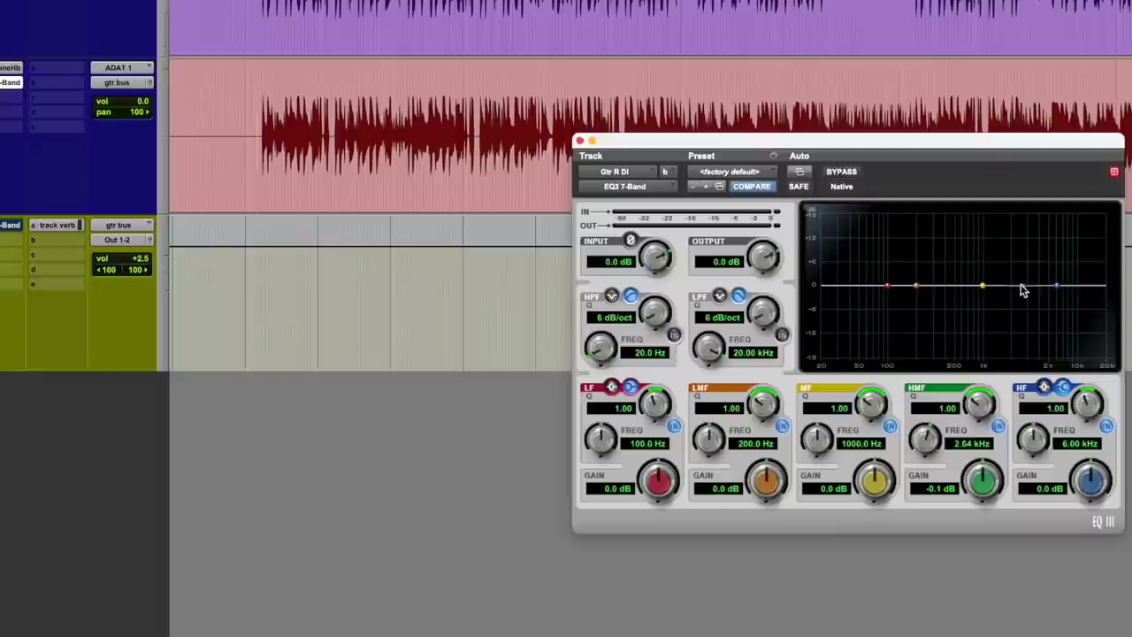
drag(1023, 291, 1022, 255)
drag(976, 405, 1002, 369)
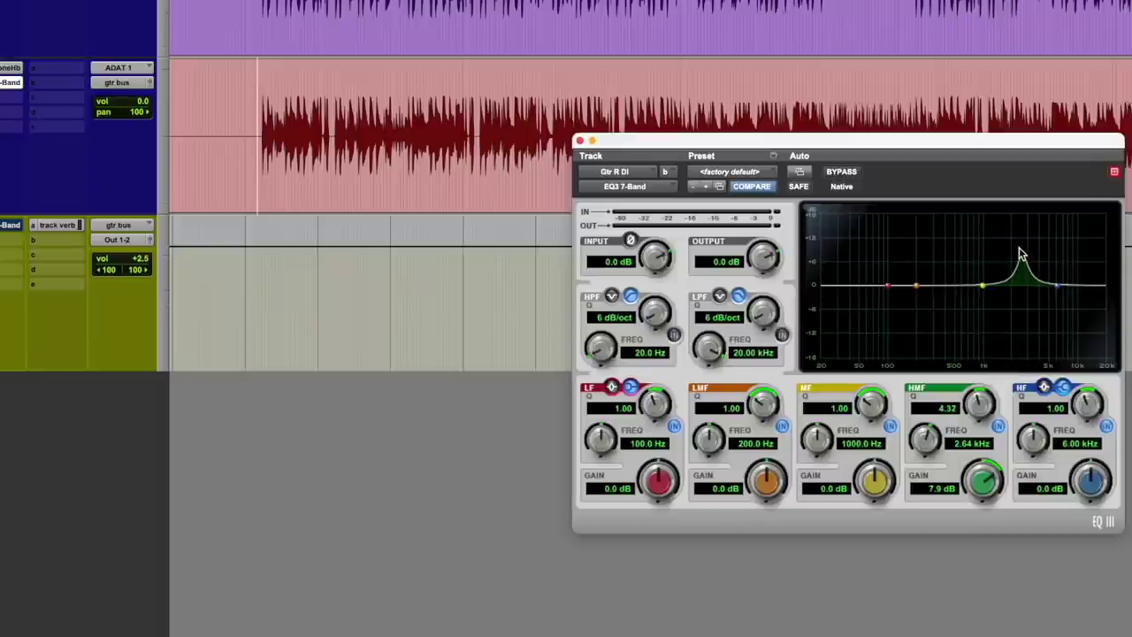
drag(1023, 255, 1017, 254)
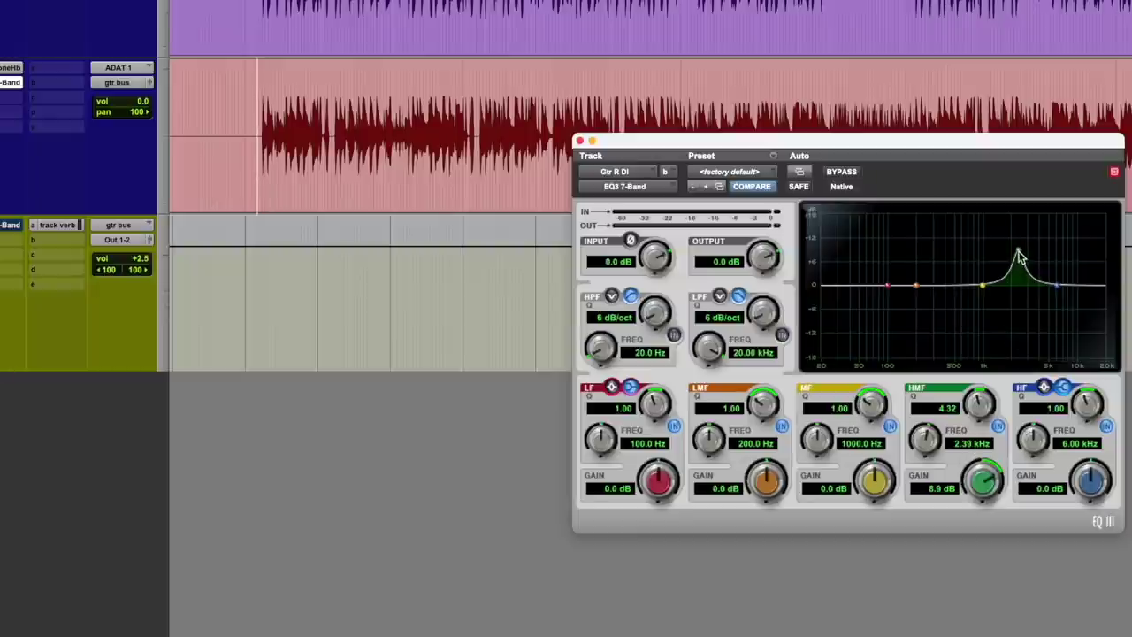
mouse_move(1022, 257)
mouse_down()
mouse_move(1021, 245)
mouse_move(1014, 254)
mouse_up()
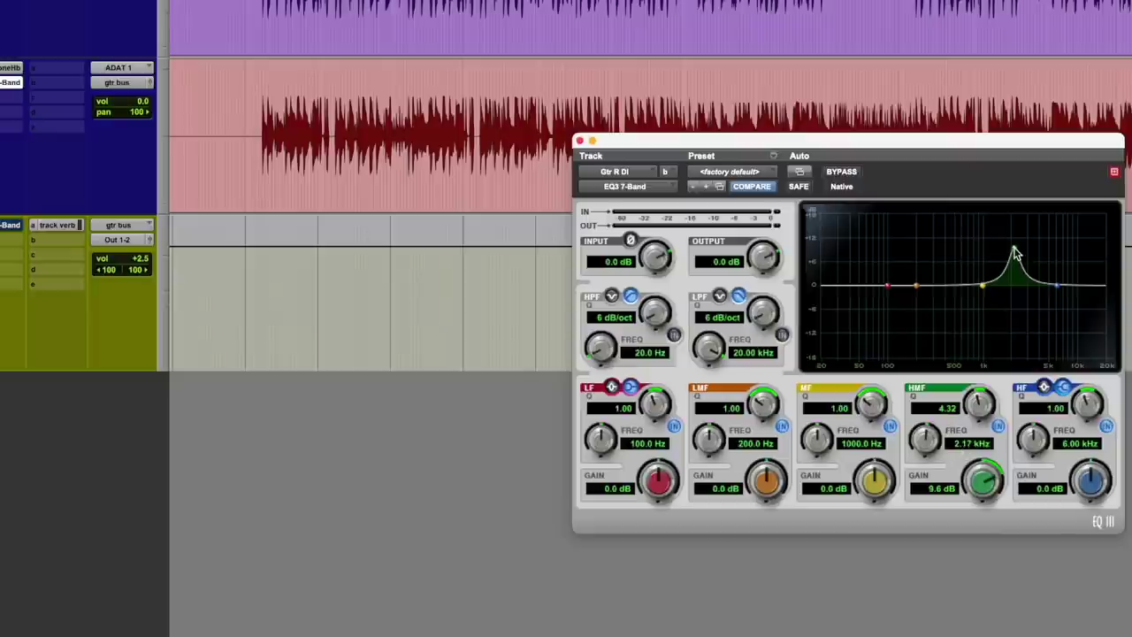
mouse_move(1015, 255)
mouse_down()
mouse_move(1003, 248)
mouse_move(1019, 239)
mouse_up()
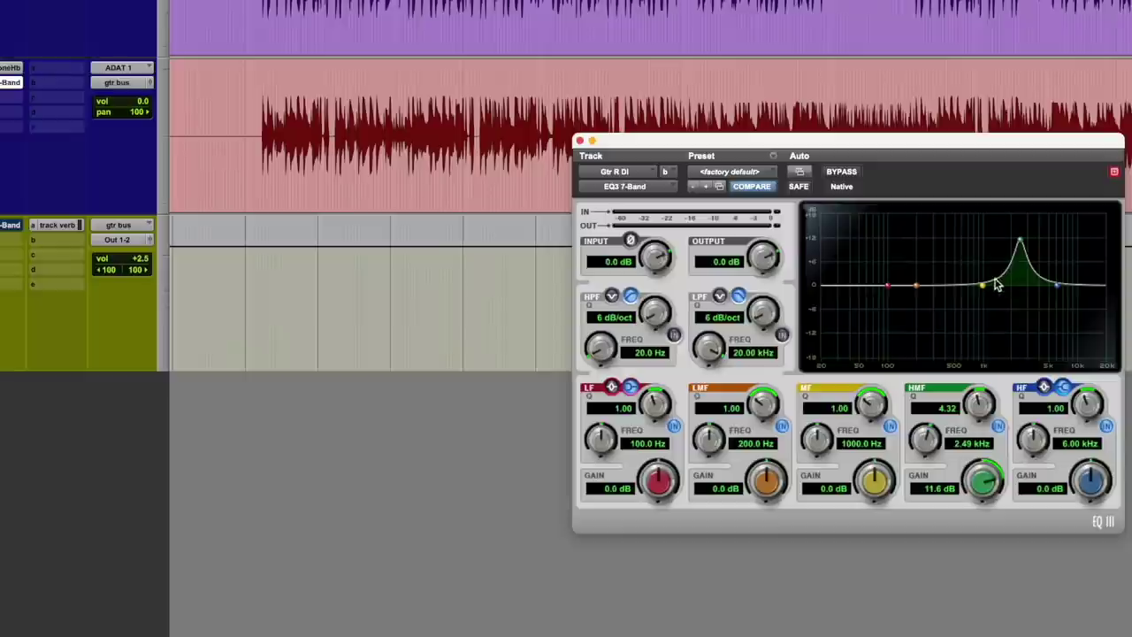
Step: Try HMF Q values of 10 and broad, then settle on a narrow Q 7.59 spike at 2.44 kHz
drag(991, 296, 992, 347)
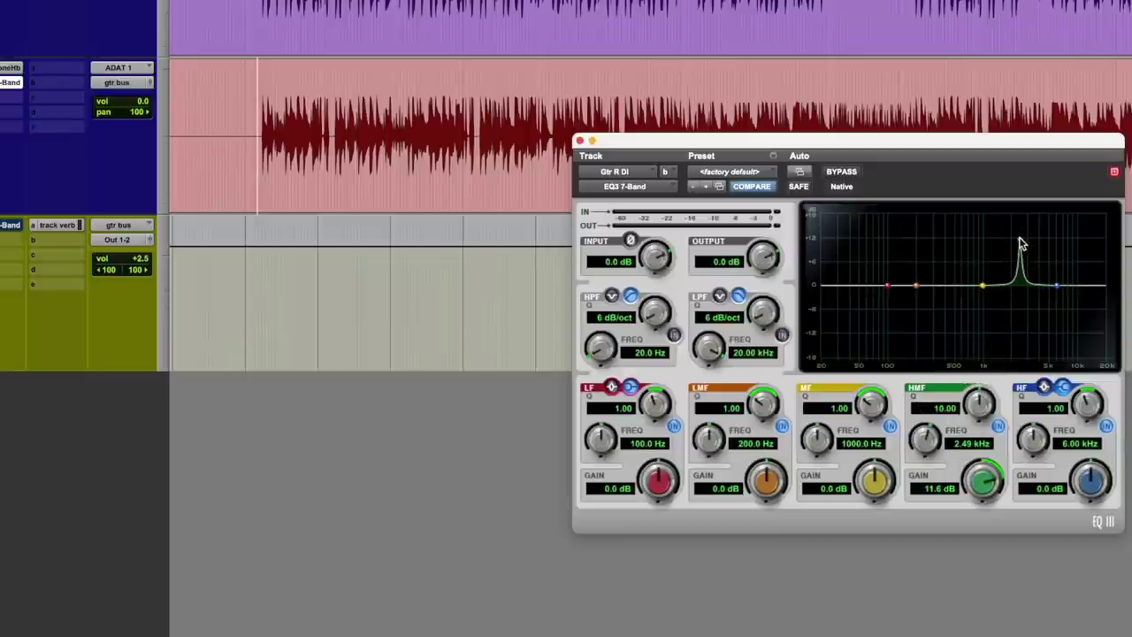
mouse_move(1021, 243)
mouse_down()
mouse_move(1000, 245)
mouse_move(1038, 240)
mouse_move(1020, 243)
mouse_up()
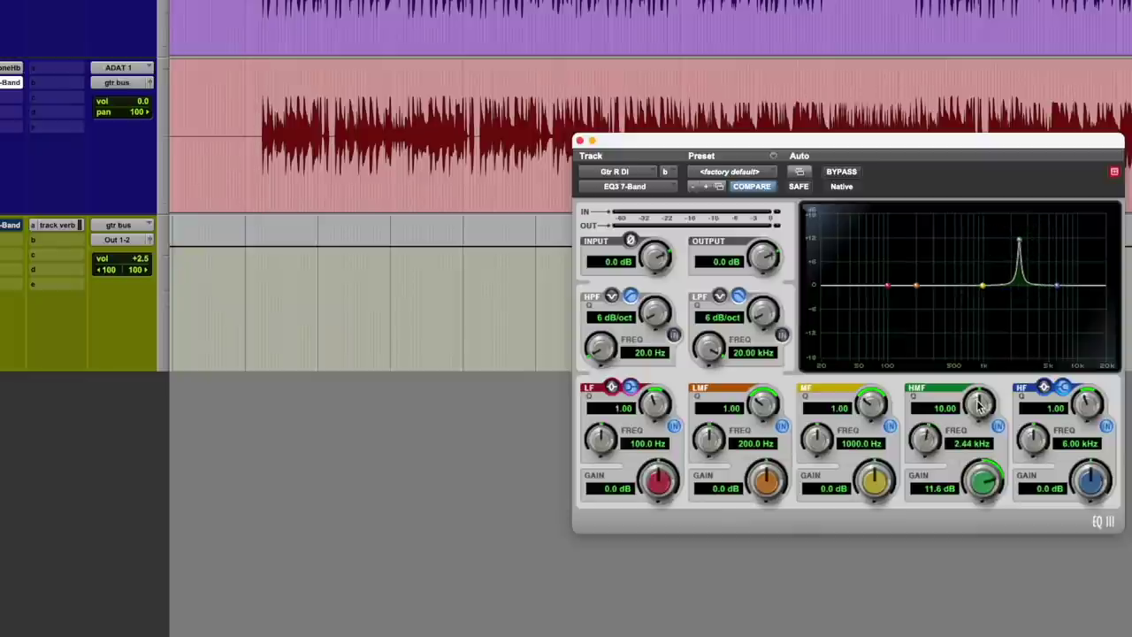
drag(980, 403, 966, 482)
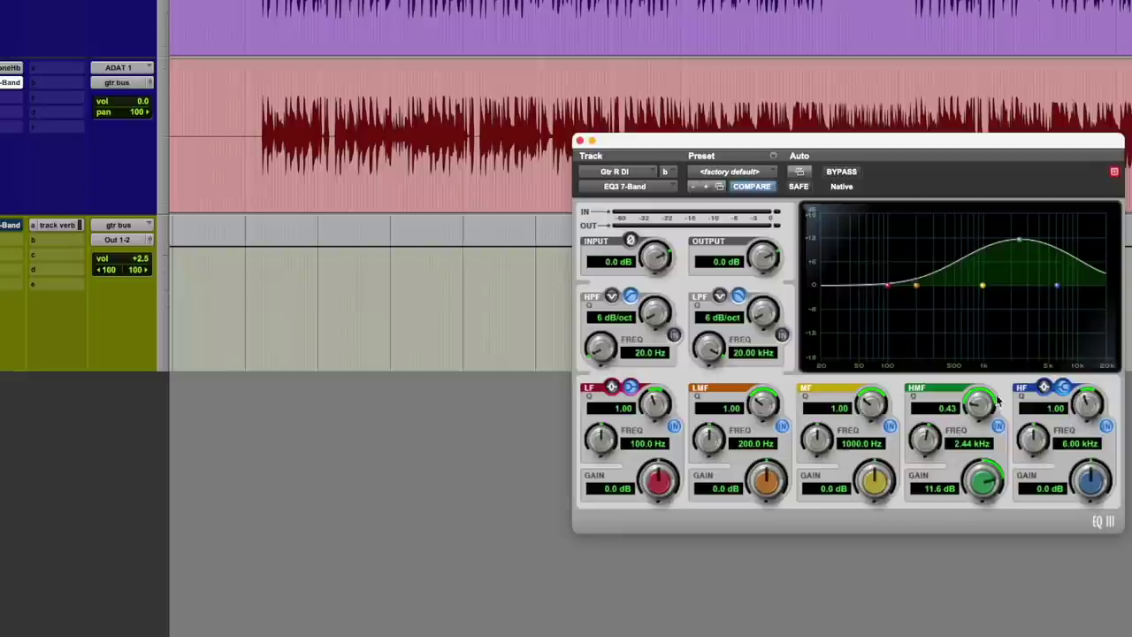
drag(973, 409, 986, 365)
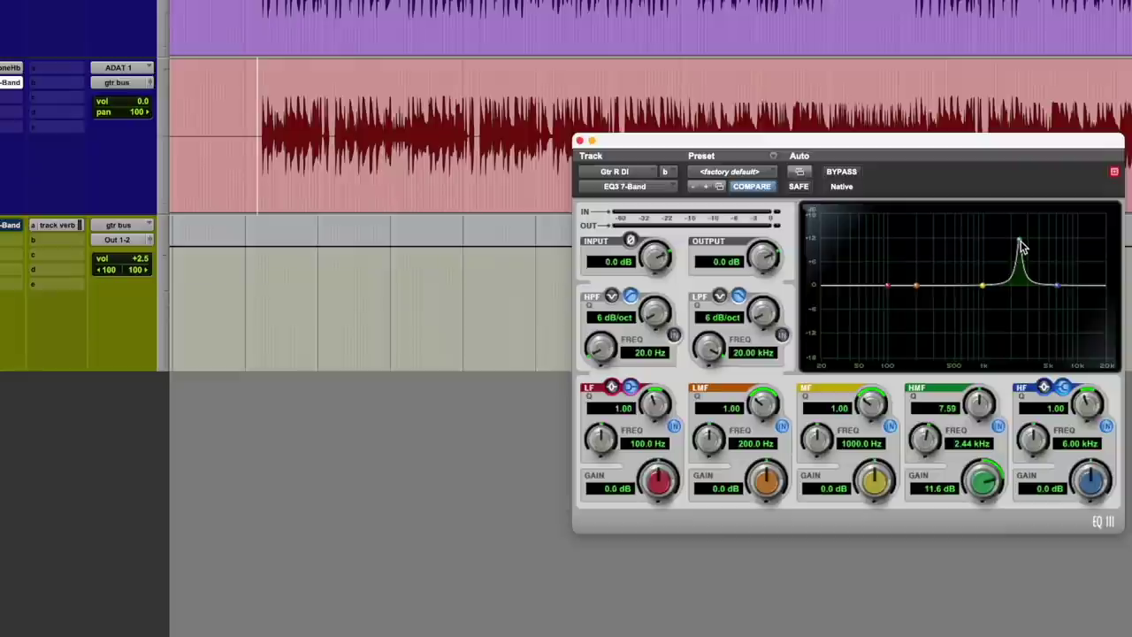
Step: Push the narrow HMF boost to about 16 dB and sweep it, then return it near 0 dB at 3.35 kHz
drag(1022, 245, 1019, 290)
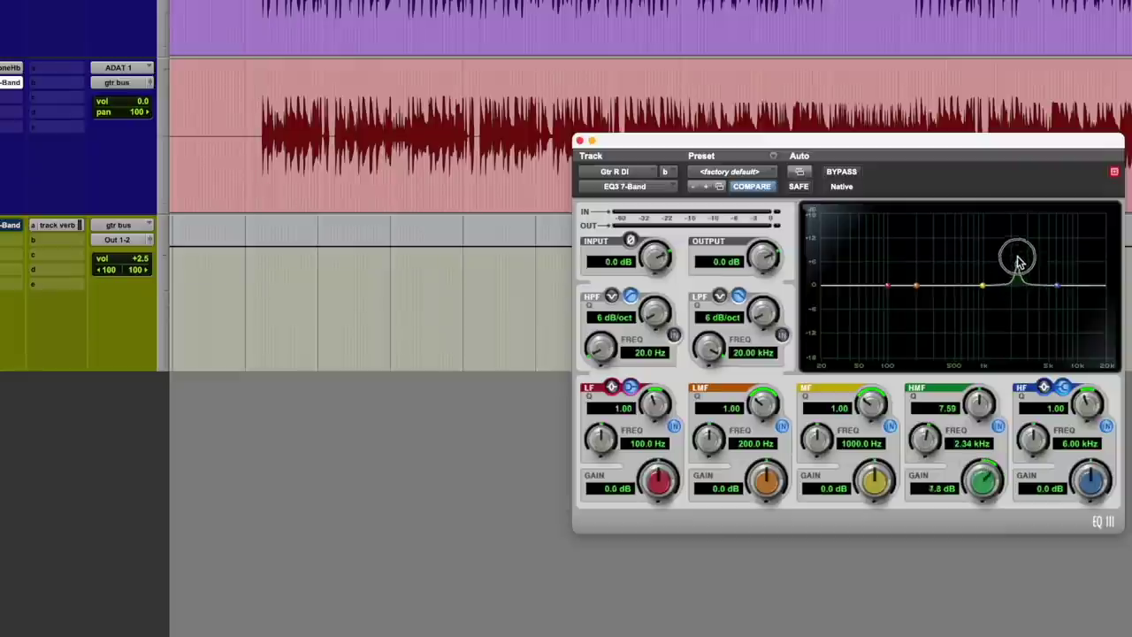
drag(1019, 256, 1019, 224)
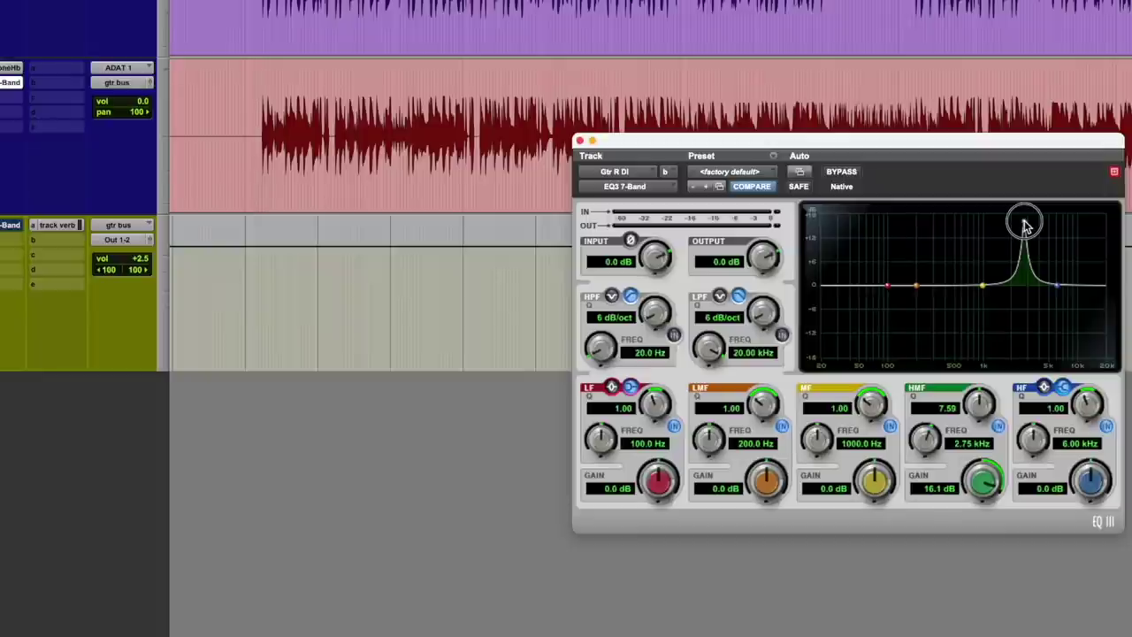
drag(1024, 227, 1033, 330)
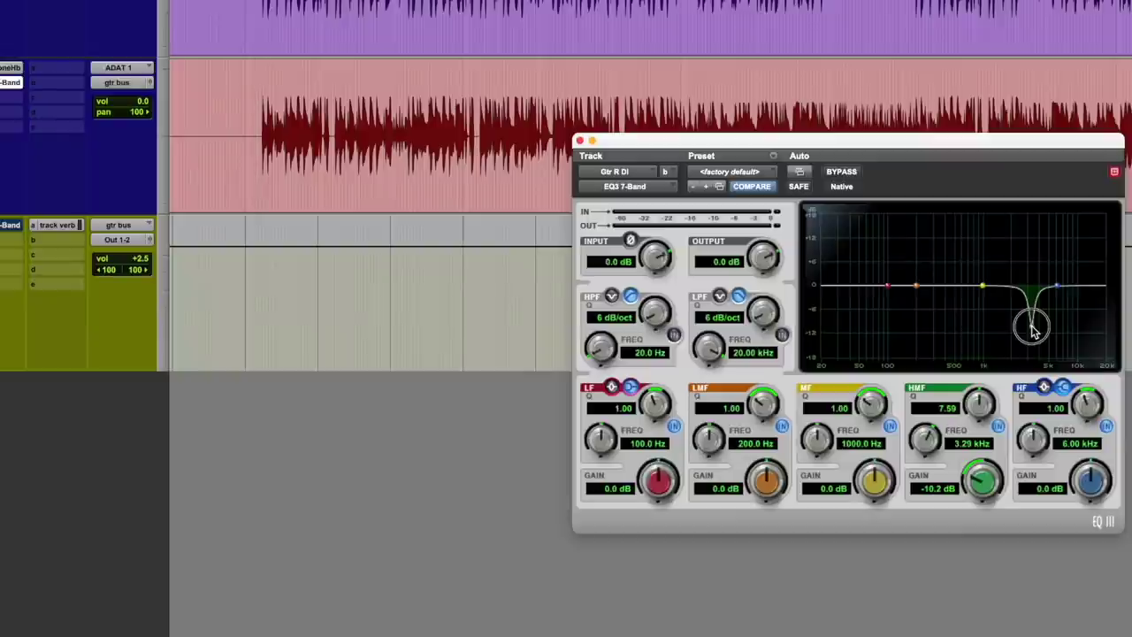
drag(1033, 329, 1035, 290)
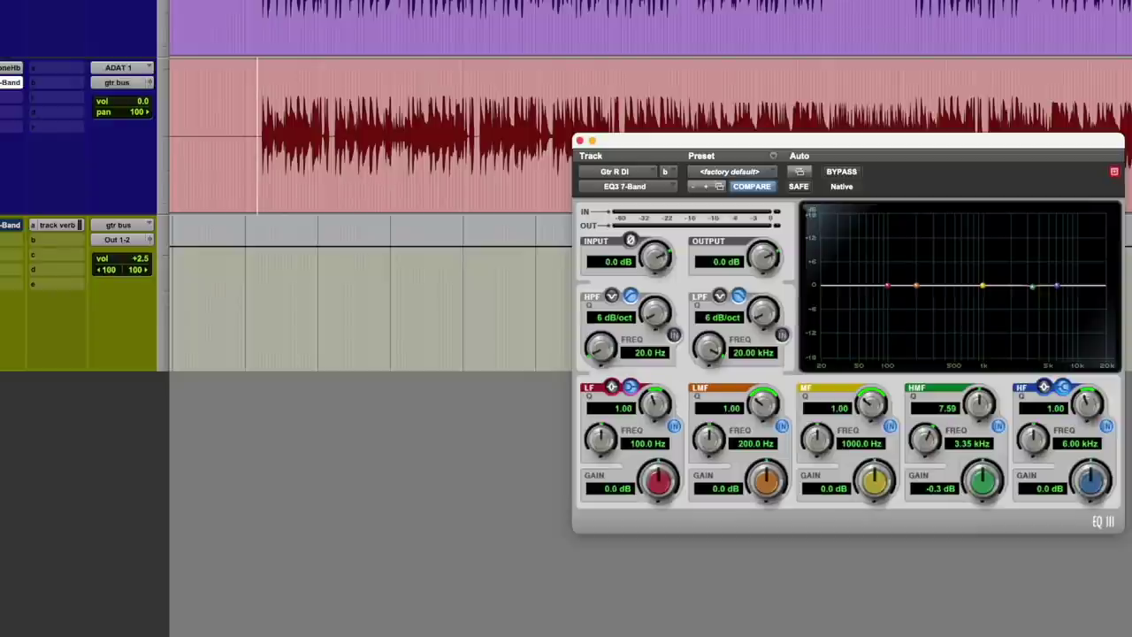
Step: While playing the guitar, boost the narrow HMF band to +17.6 dB at 3.49 kHz
key(space)
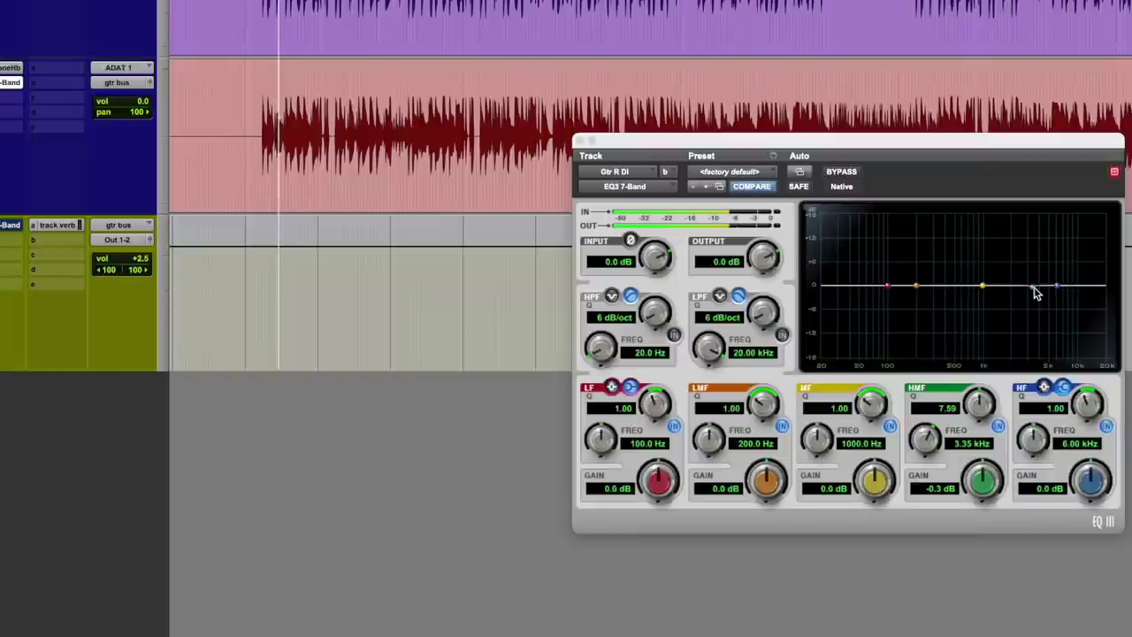
drag(1032, 287, 1036, 220)
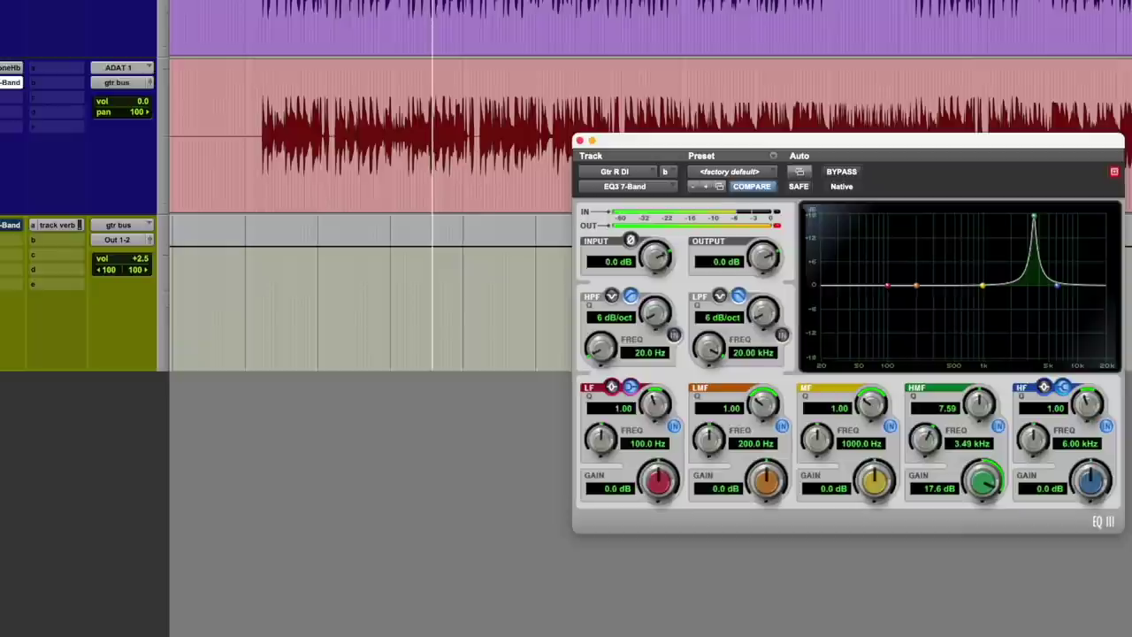
key(space)
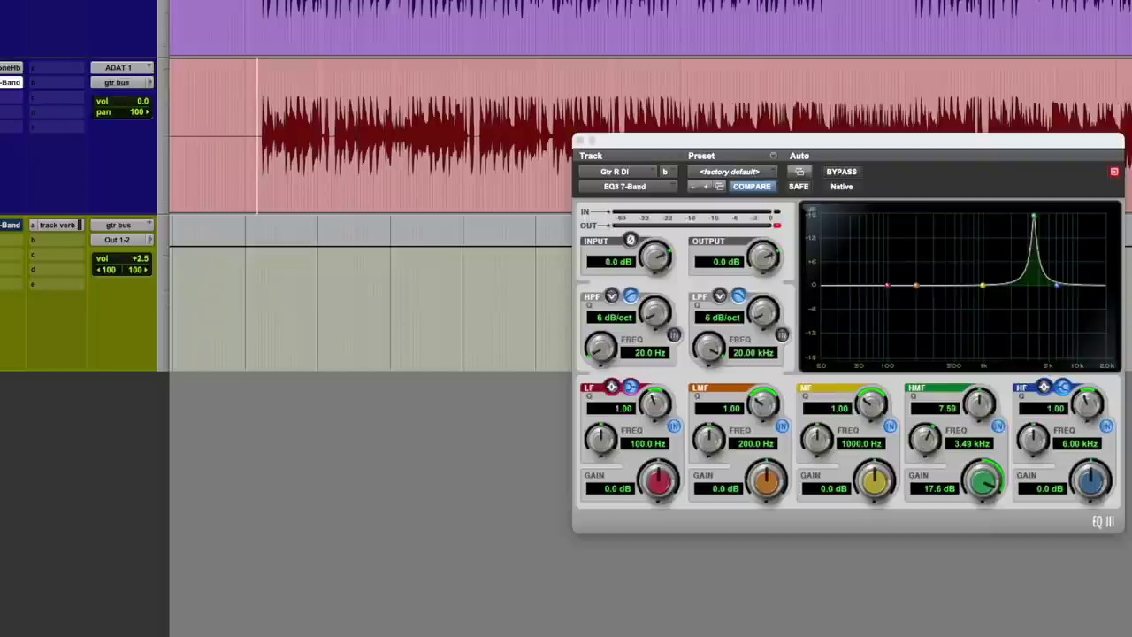
key(space)
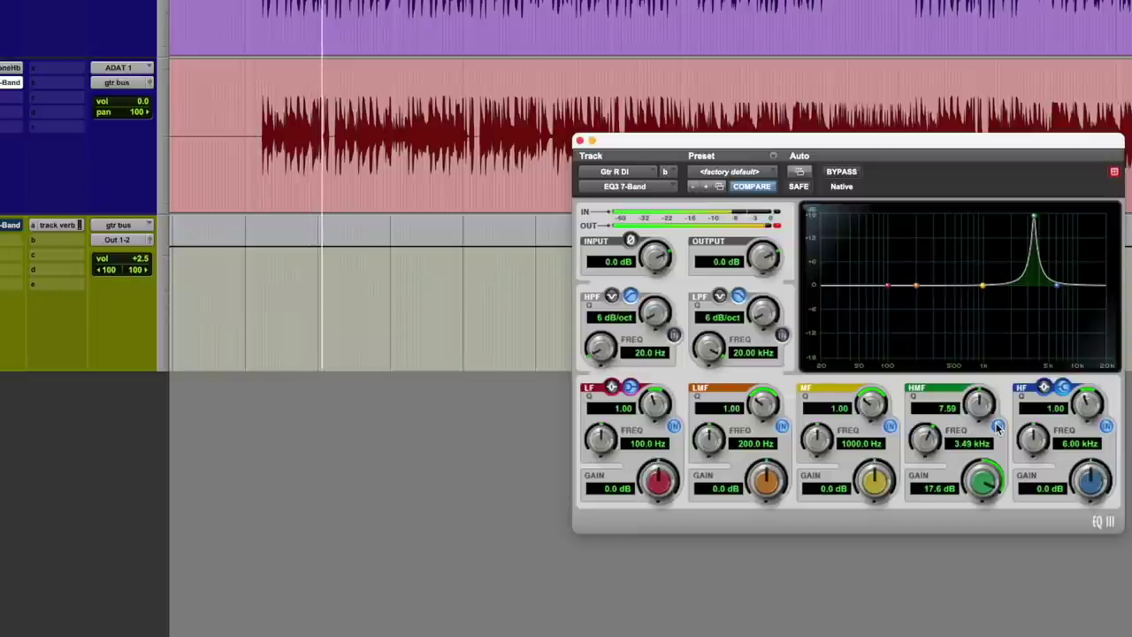
key(space)
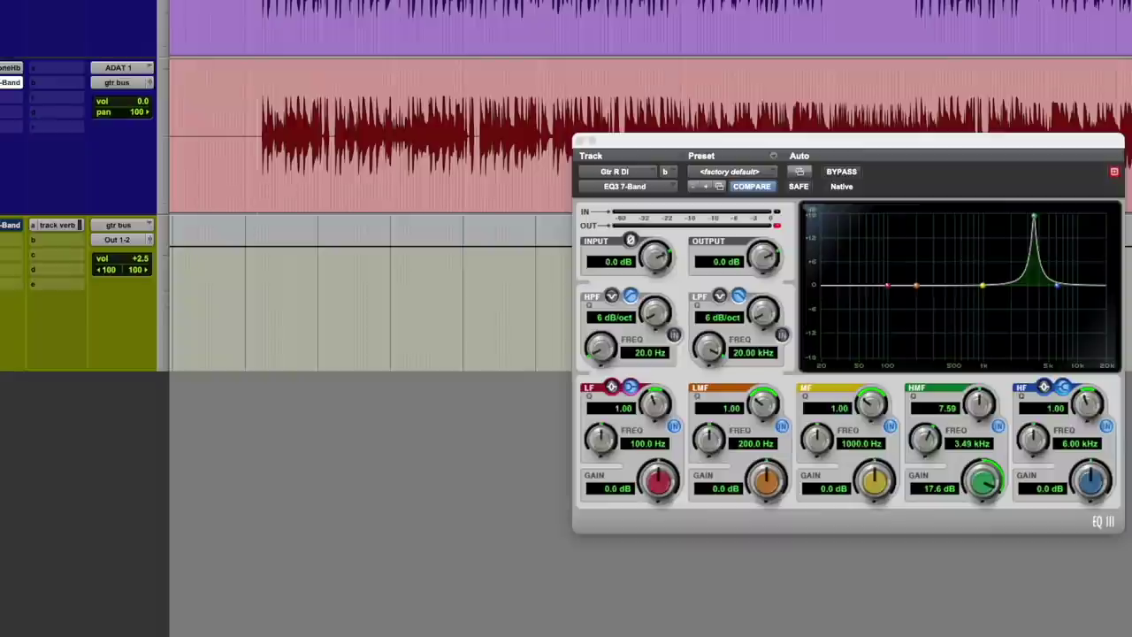
key(space)
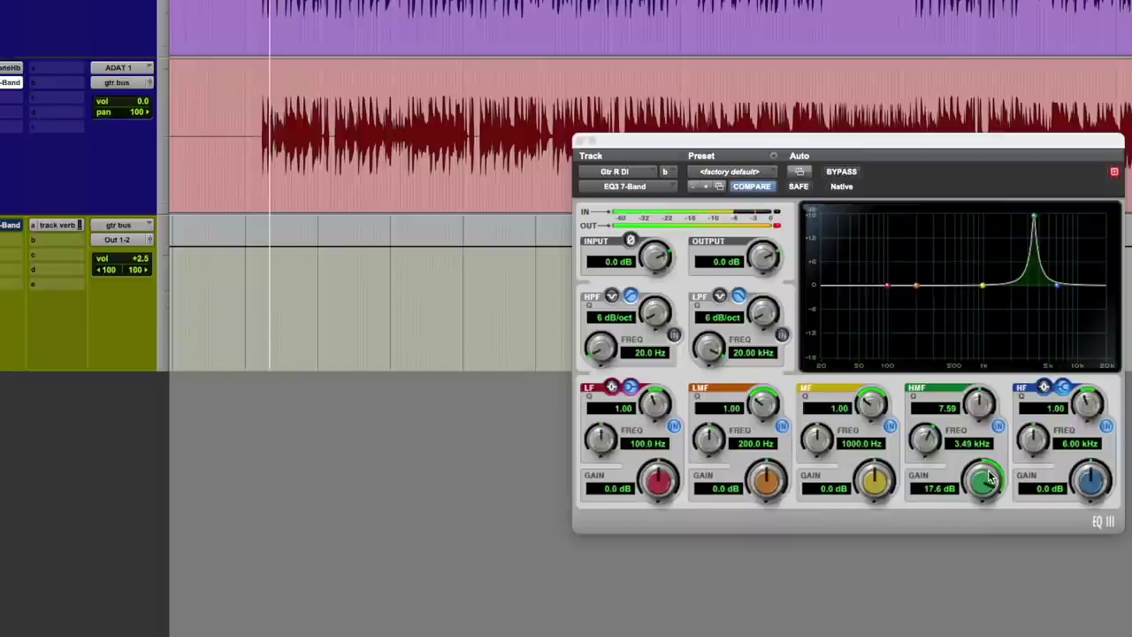
Step: Cut the 3.49 kHz HMF band to -8.6 dB, compare against bypass twice, then raise it to +16.6 dB
drag(984, 484, 996, 629)
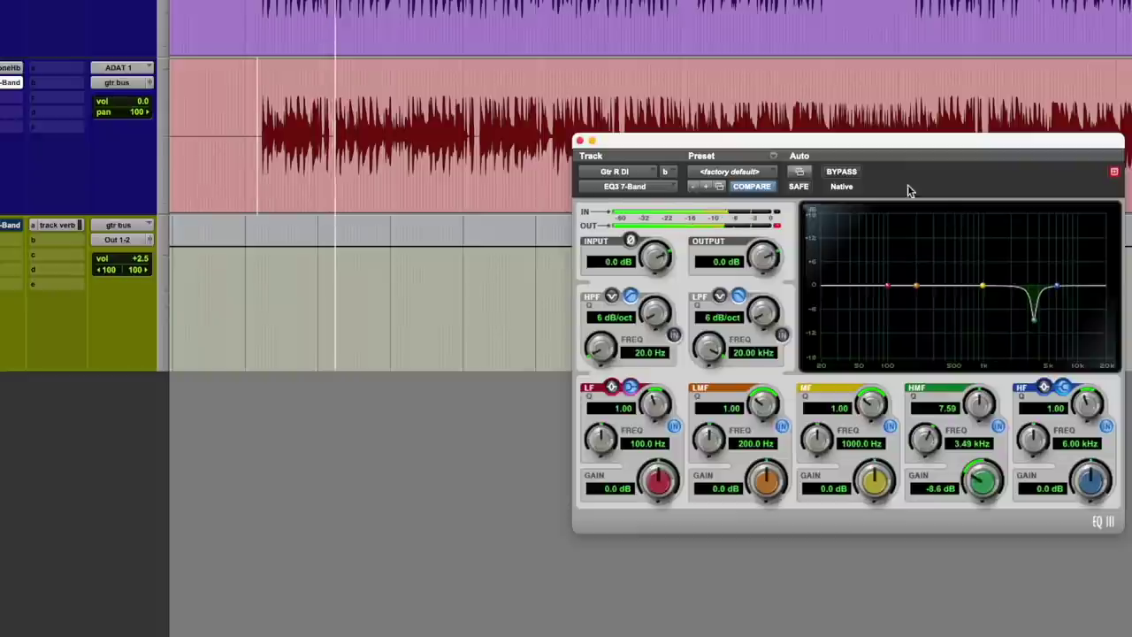
click(842, 173)
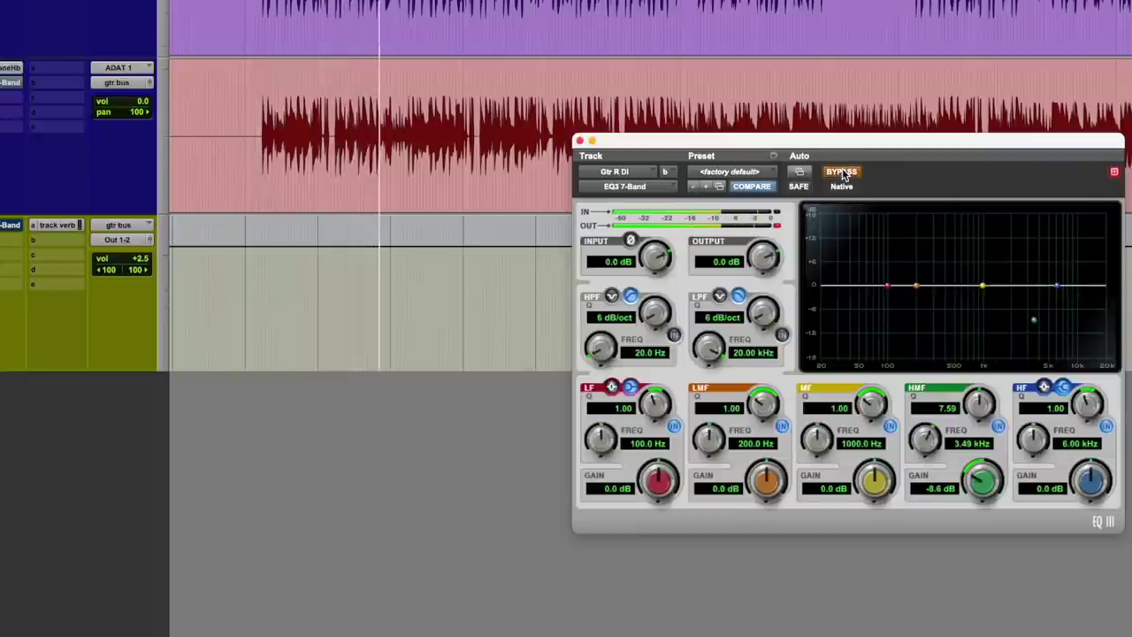
click(842, 173)
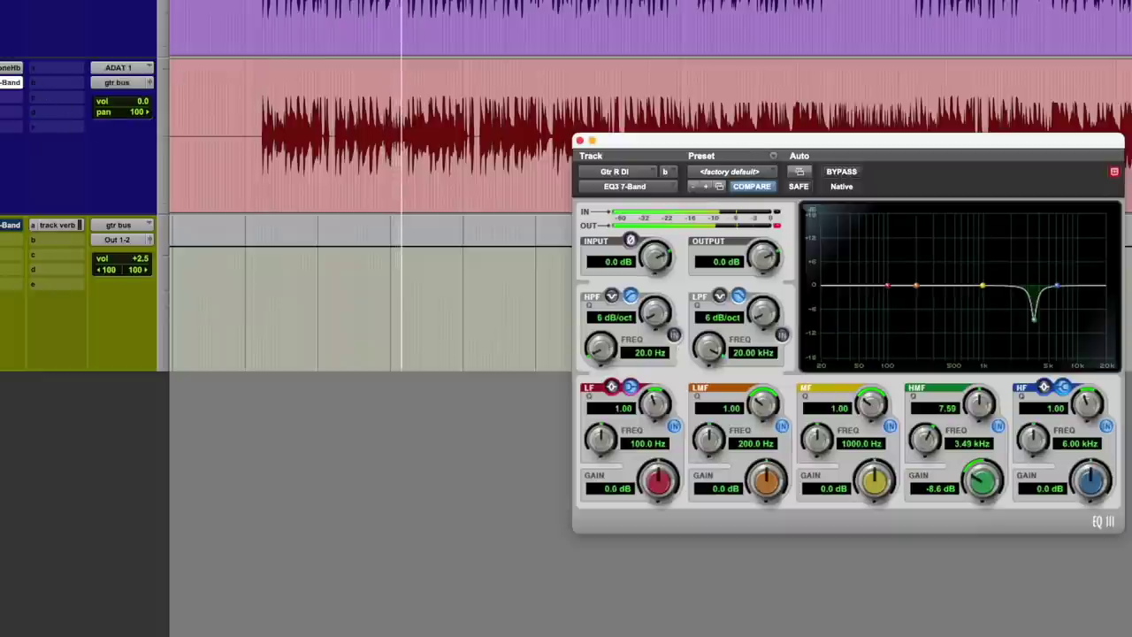
click(847, 173)
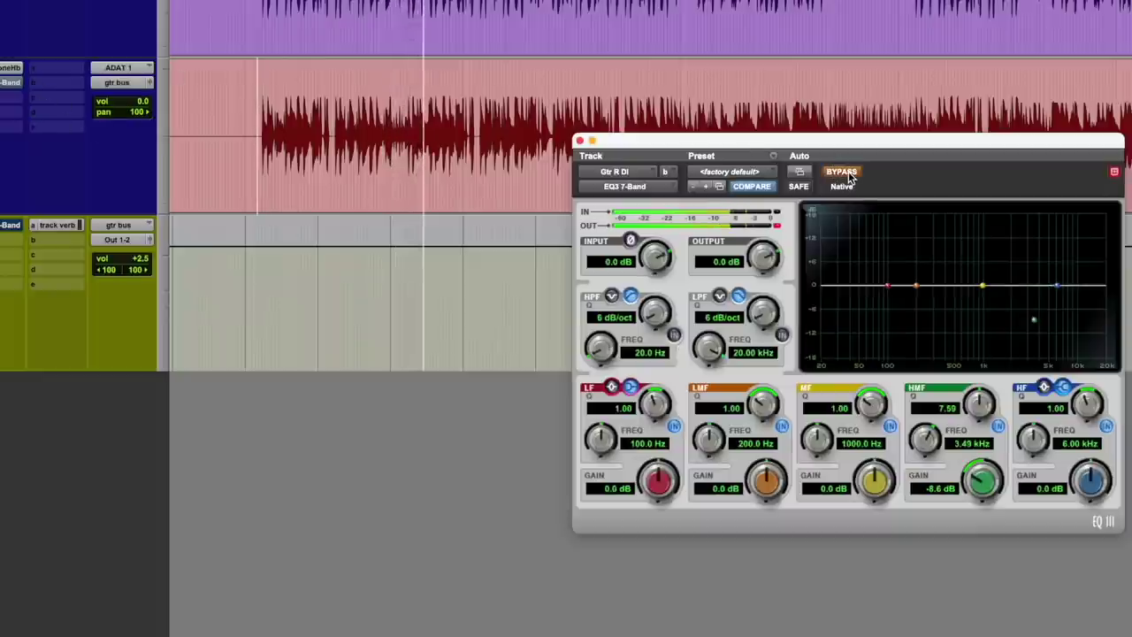
click(847, 173)
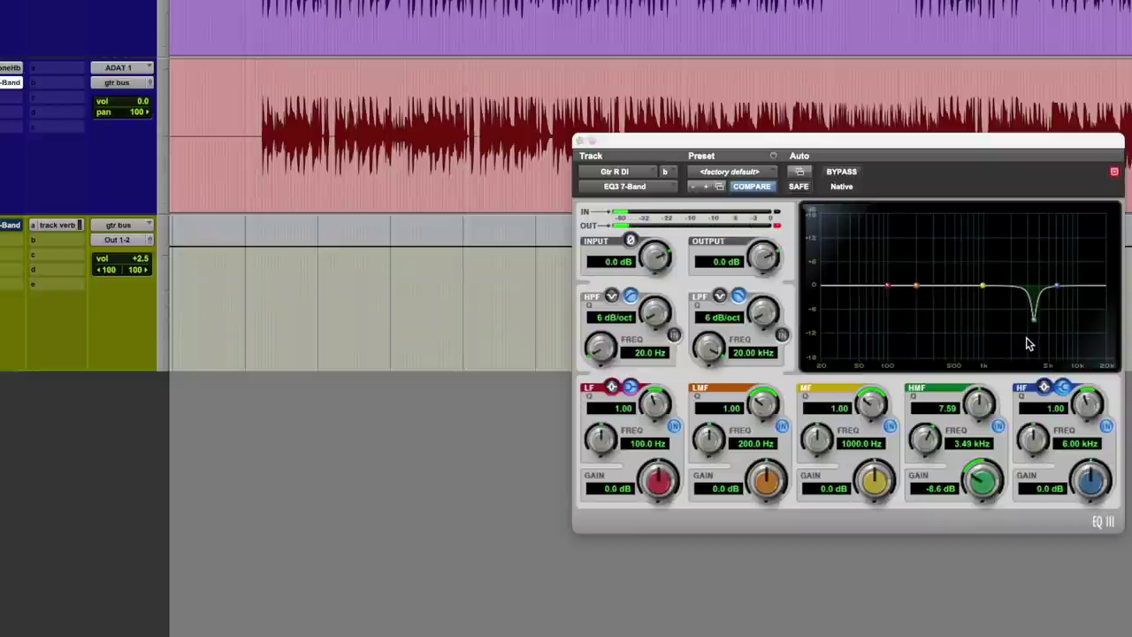
drag(980, 482, 999, 401)
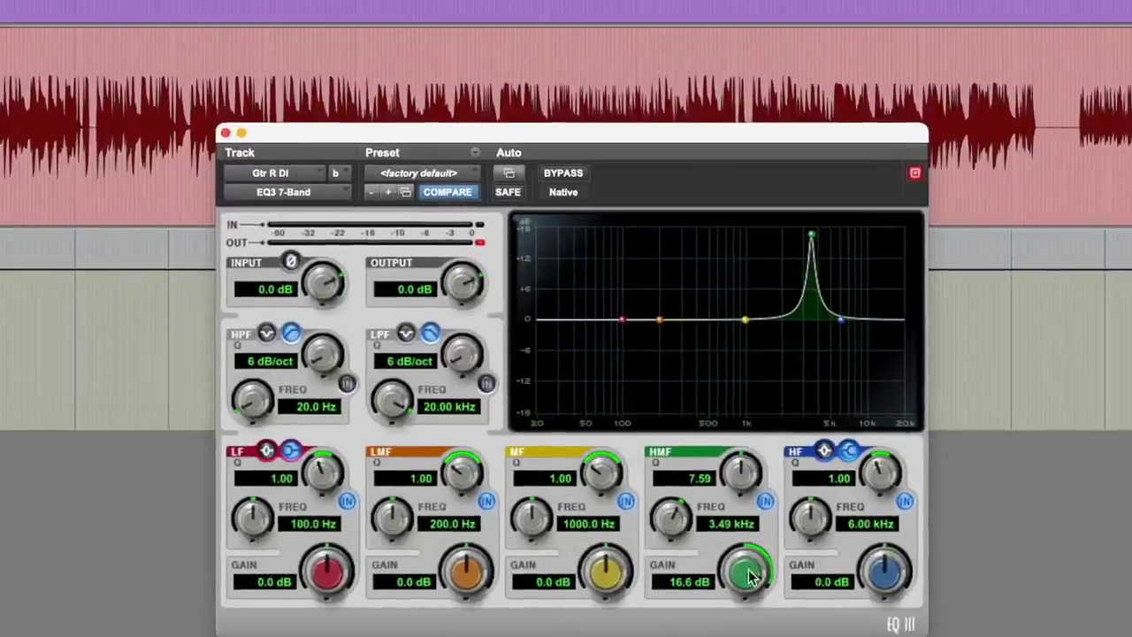
Step: Try HMF gains from 0 dB down to -18 dB, settling on a -7.6 dB cut at 3.49 kHz, and audition it
mouse_move(748, 570)
mouse_down()
mouse_move(748, 623)
mouse_move(734, 596)
mouse_move(746, 579)
mouse_up()
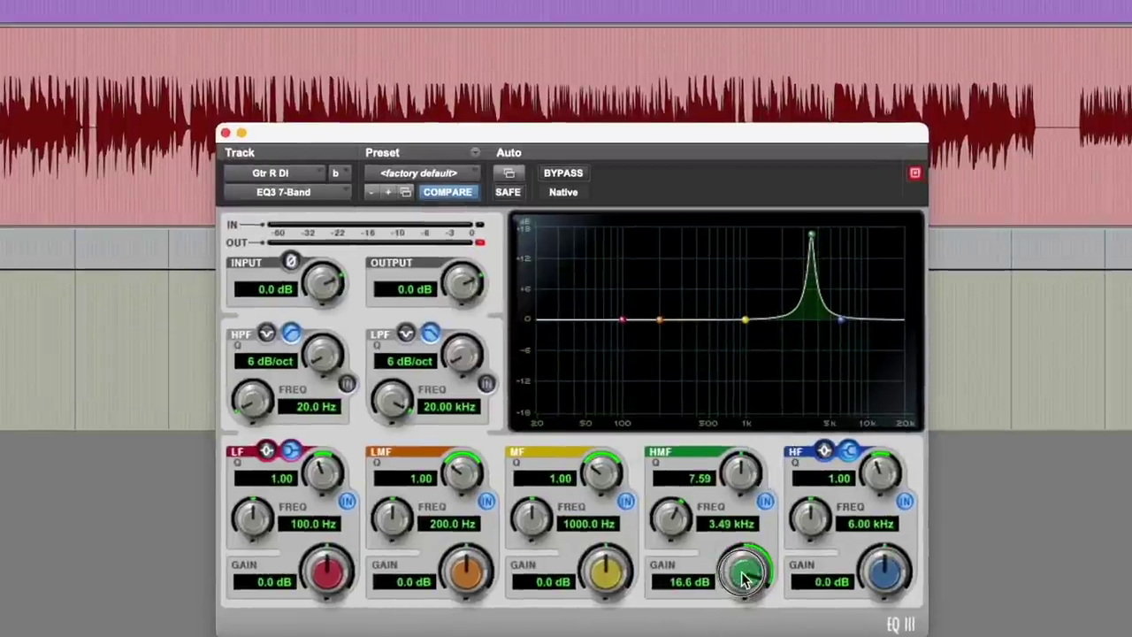
click(811, 235)
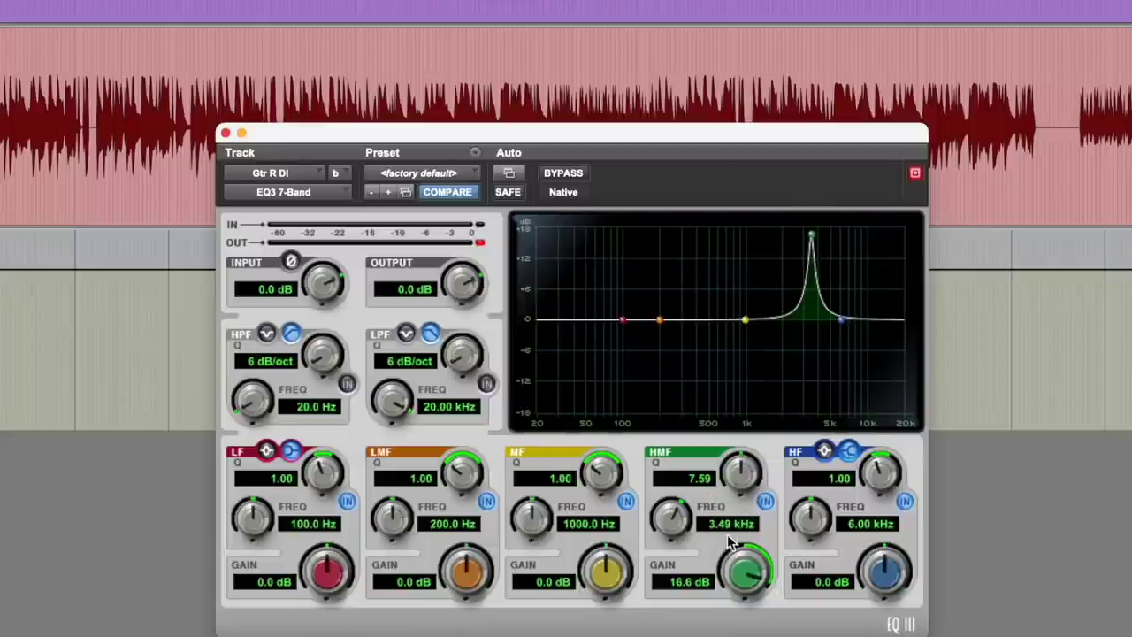
click(728, 523)
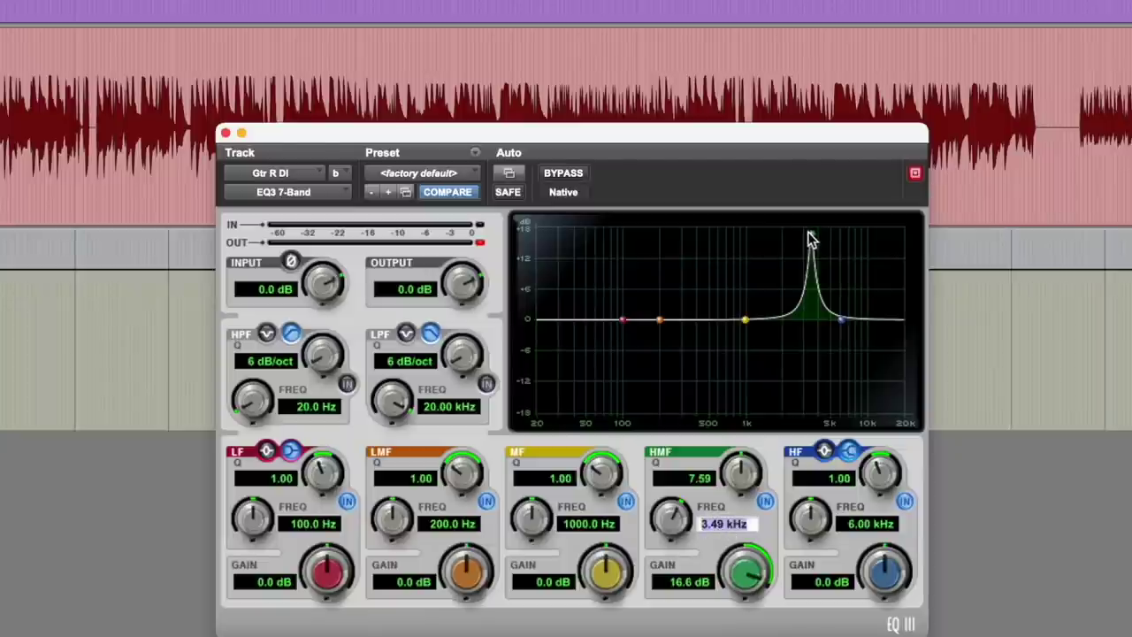
mouse_move(811, 237)
mouse_down()
mouse_move(803, 397)
mouse_move(799, 256)
mouse_move(814, 257)
mouse_up()
drag(743, 576, 739, 633)
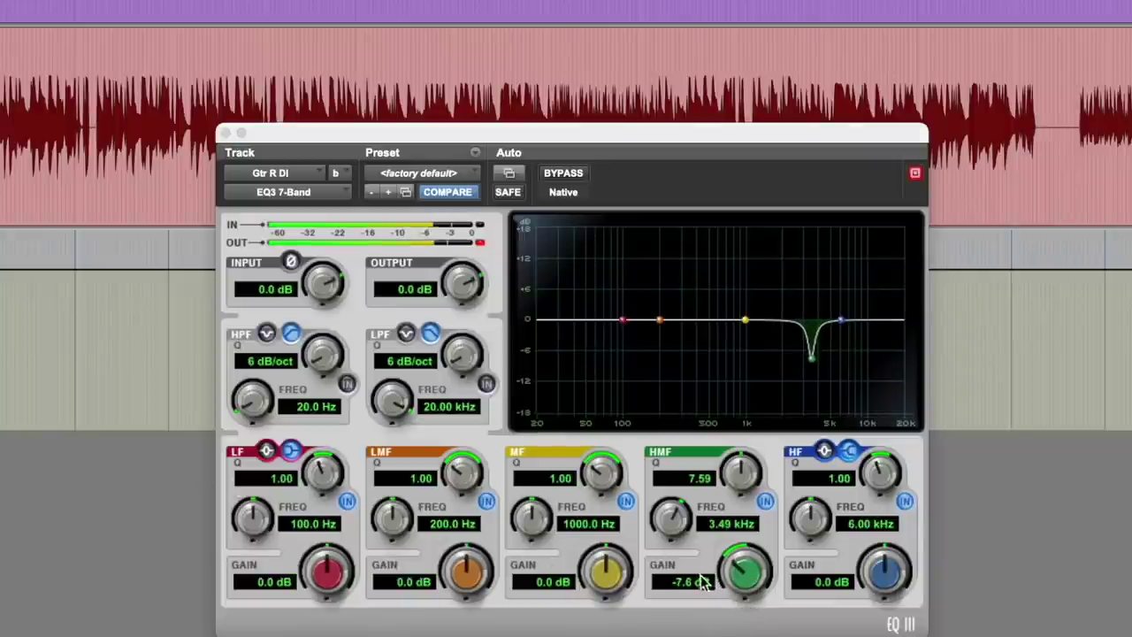
drag(743, 570, 739, 635)
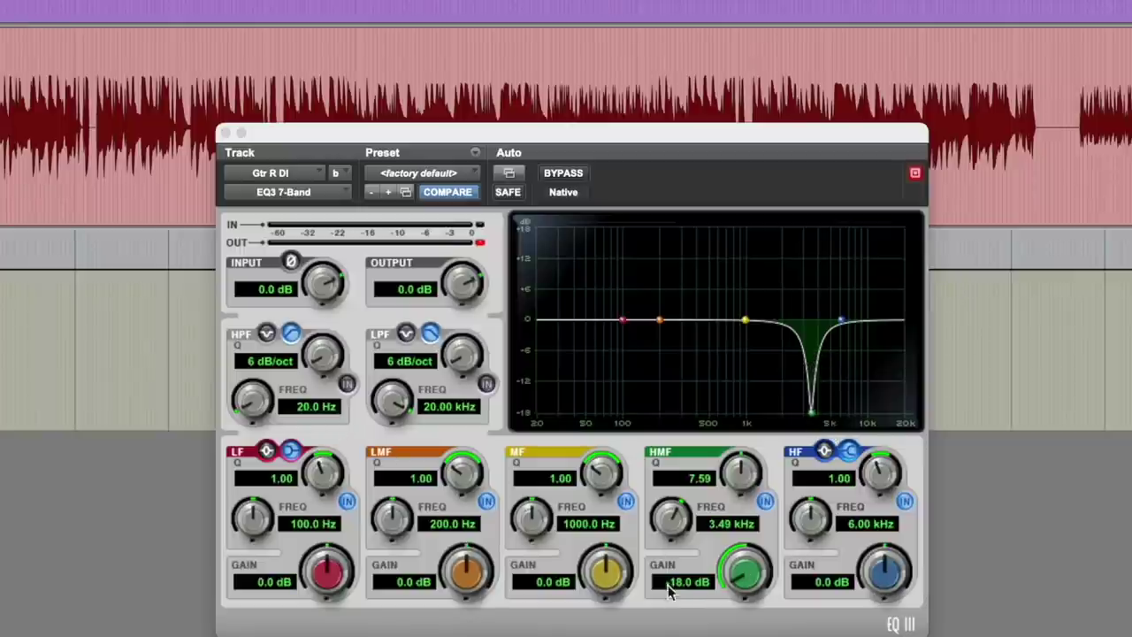
drag(745, 575, 743, 521)
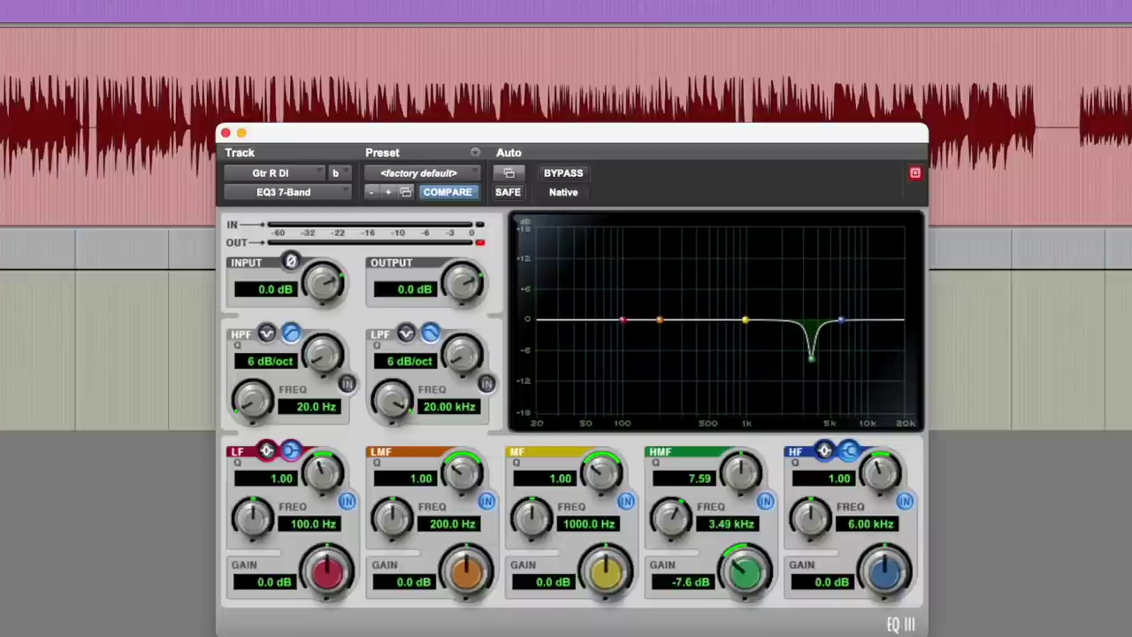
key(space)
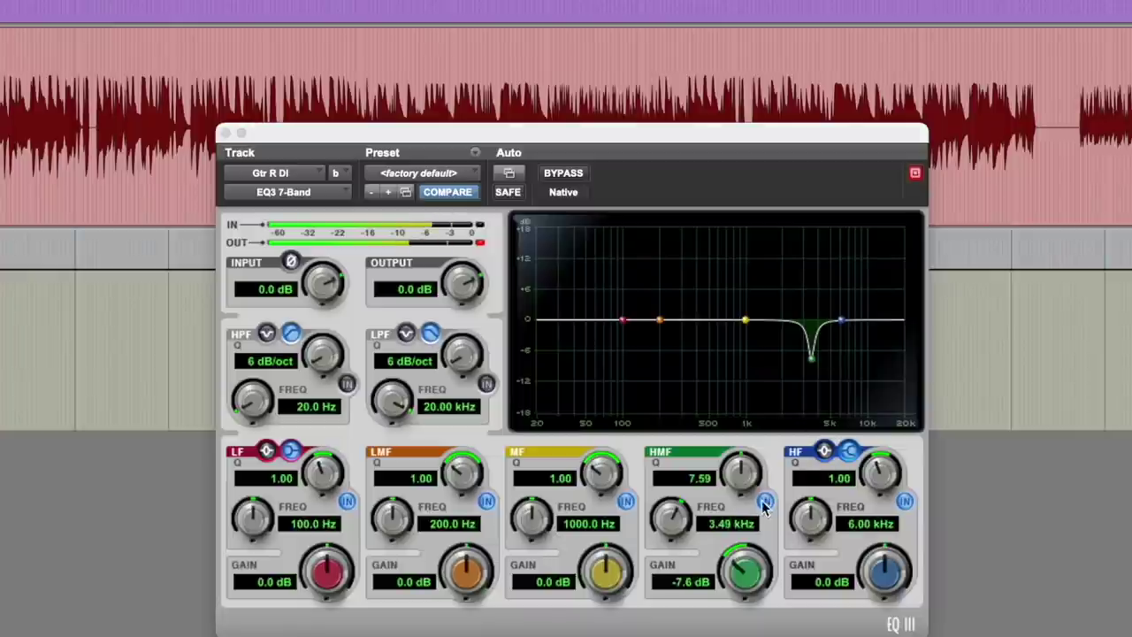
click(567, 173)
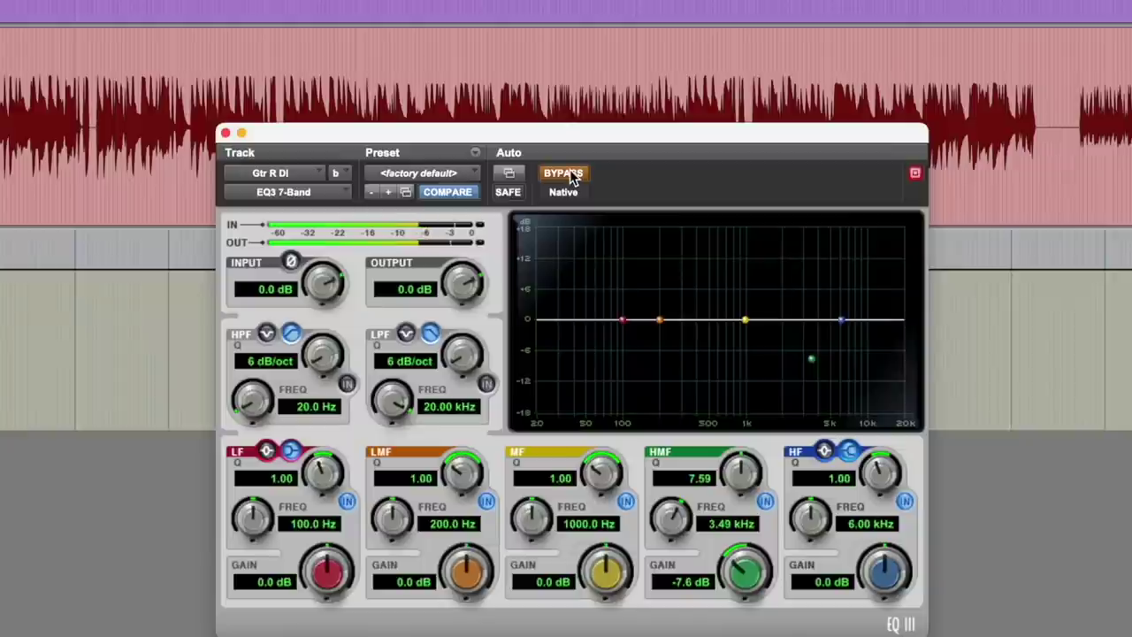
click(571, 175)
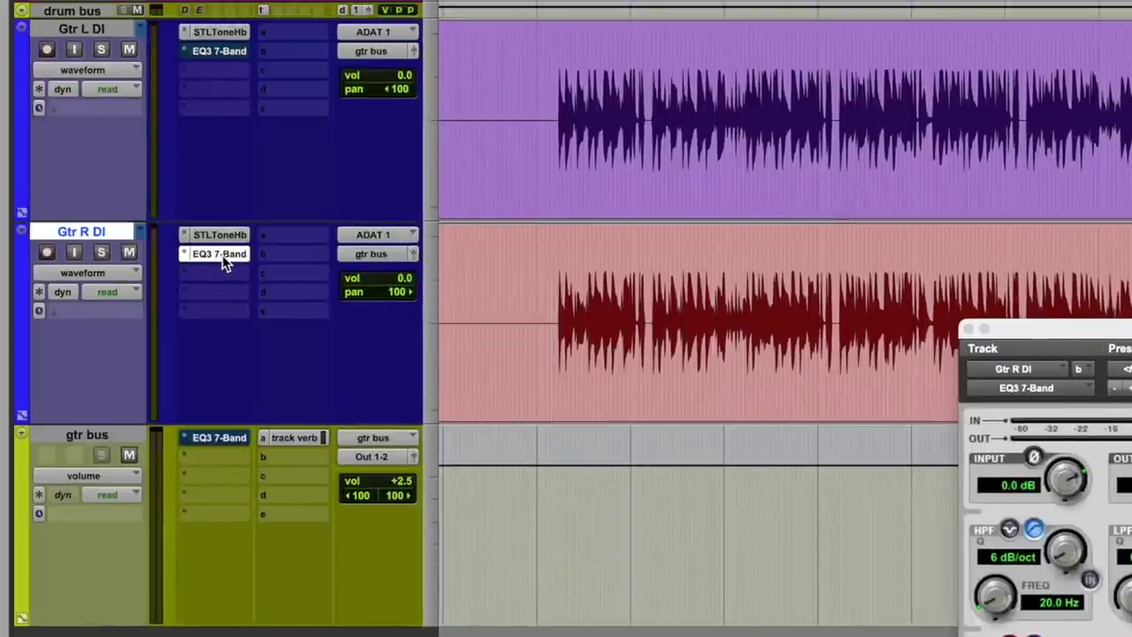
Step: Activate the EQ3 on the Gtr L DI track and open its window, moving it aside
click(227, 181)
super+click(231, 53)
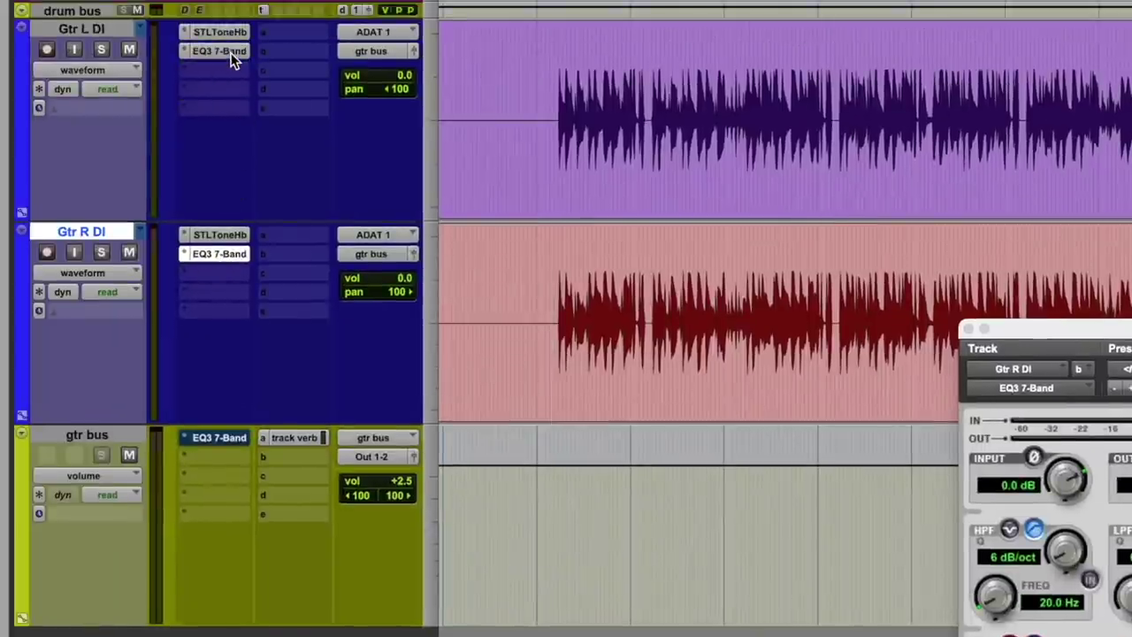
click(231, 54)
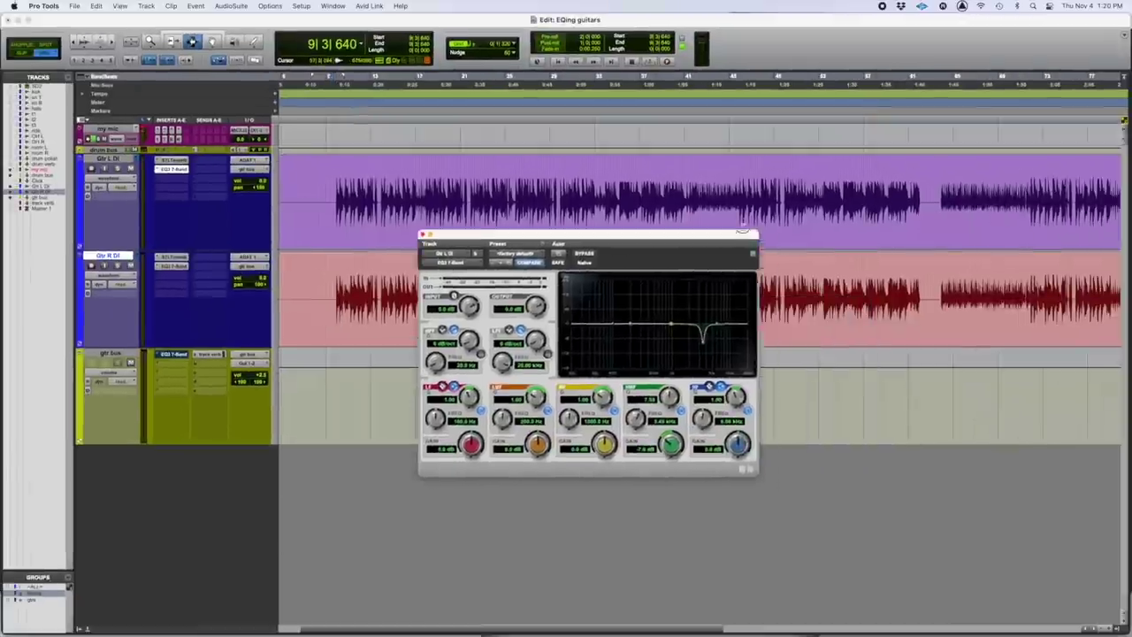
drag(743, 232, 967, 123)
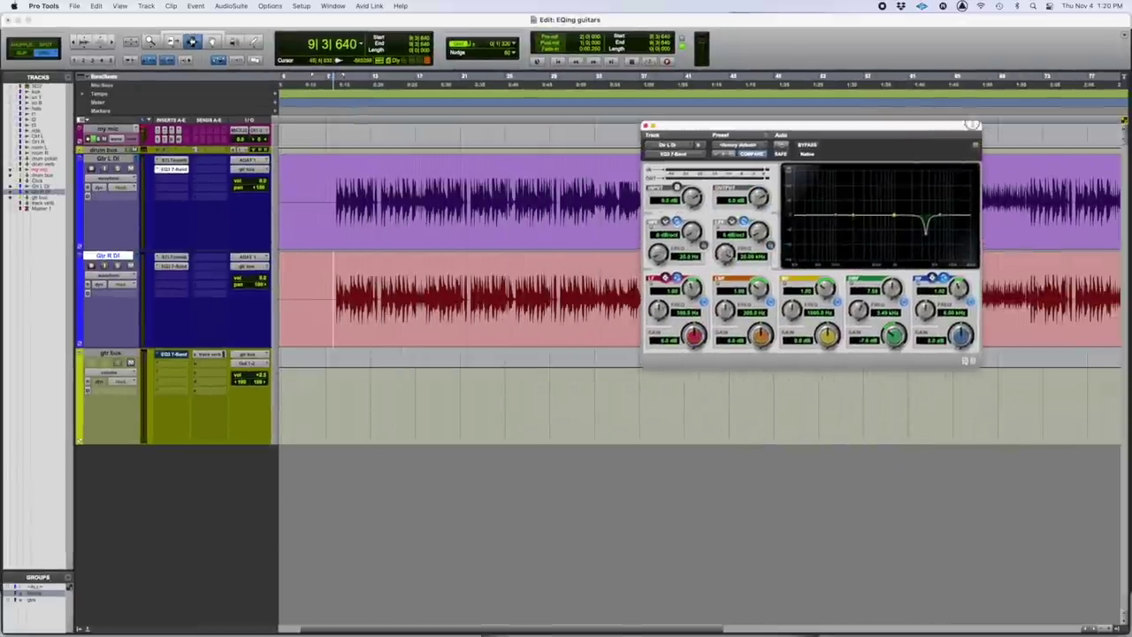
Step: Place the Gtr R DI EQ3 window beside the Gtr L DI one, then close both windows
click(173, 267)
drag(808, 126, 409, 156)
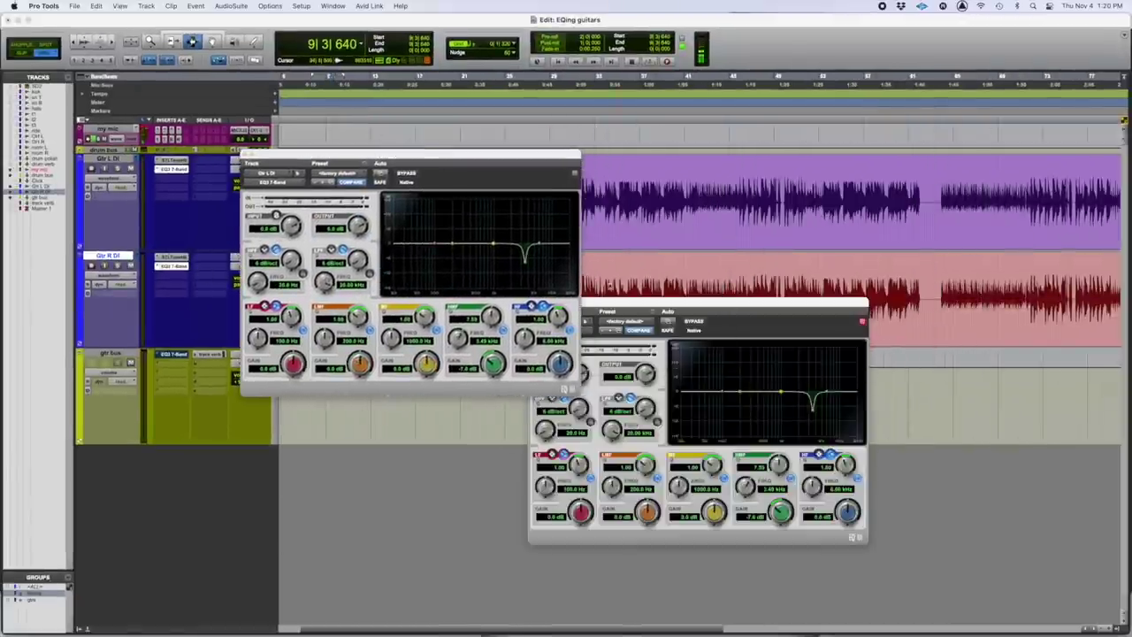
drag(672, 306, 729, 165)
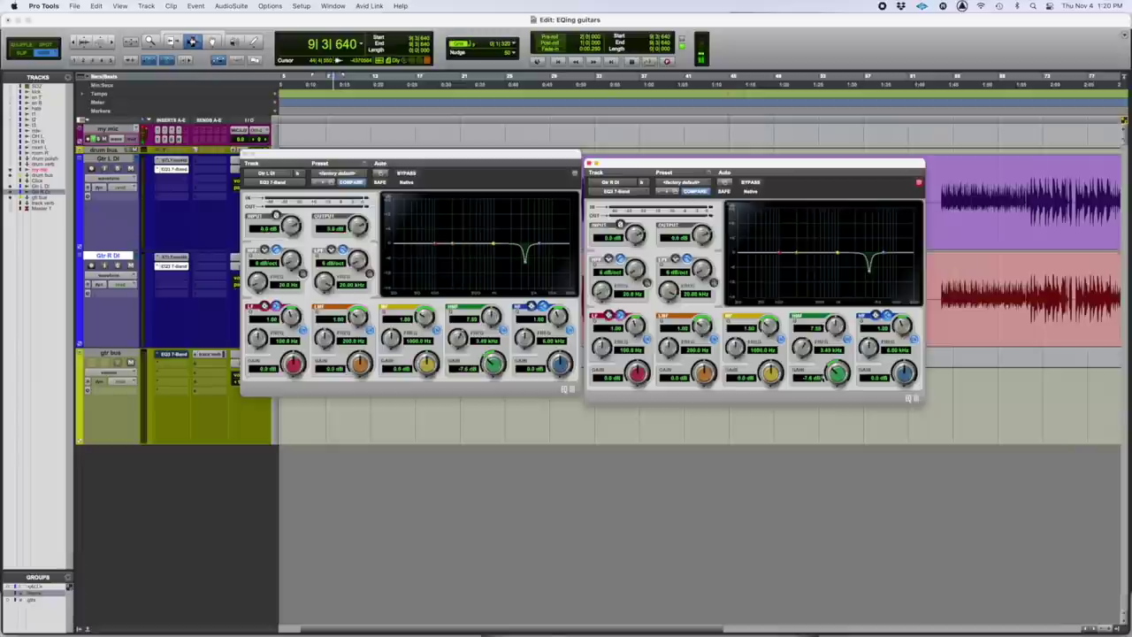
click(588, 164)
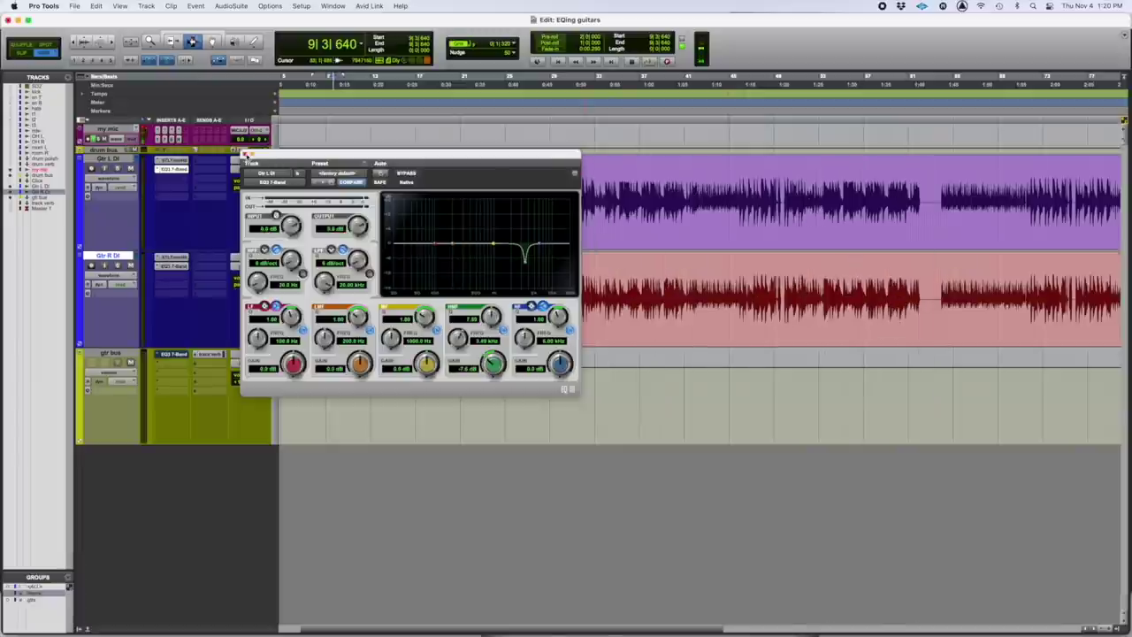
click(246, 156)
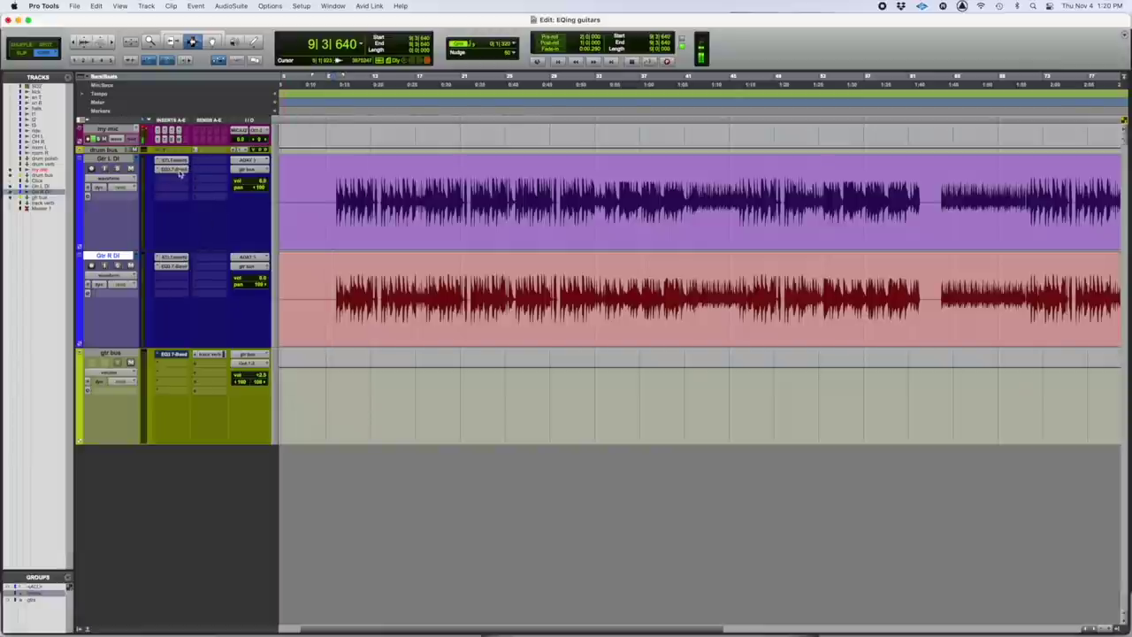
Step: Open the Gtr L DI EQ3 7-Band, showing its -7.6 dB cut at 3.49 kHz
click(177, 169)
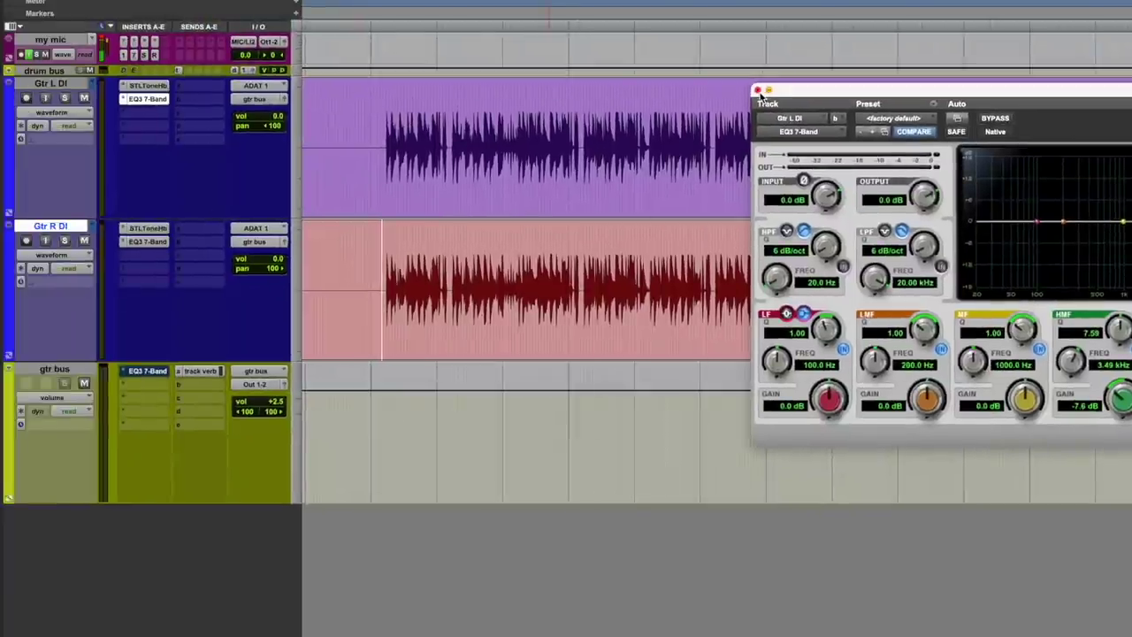
Step: Bypass the EQ3 inserts on Gtr R DI and Gtr L DI, then open the gtr bus EQ3 7-Band
click(280, 34)
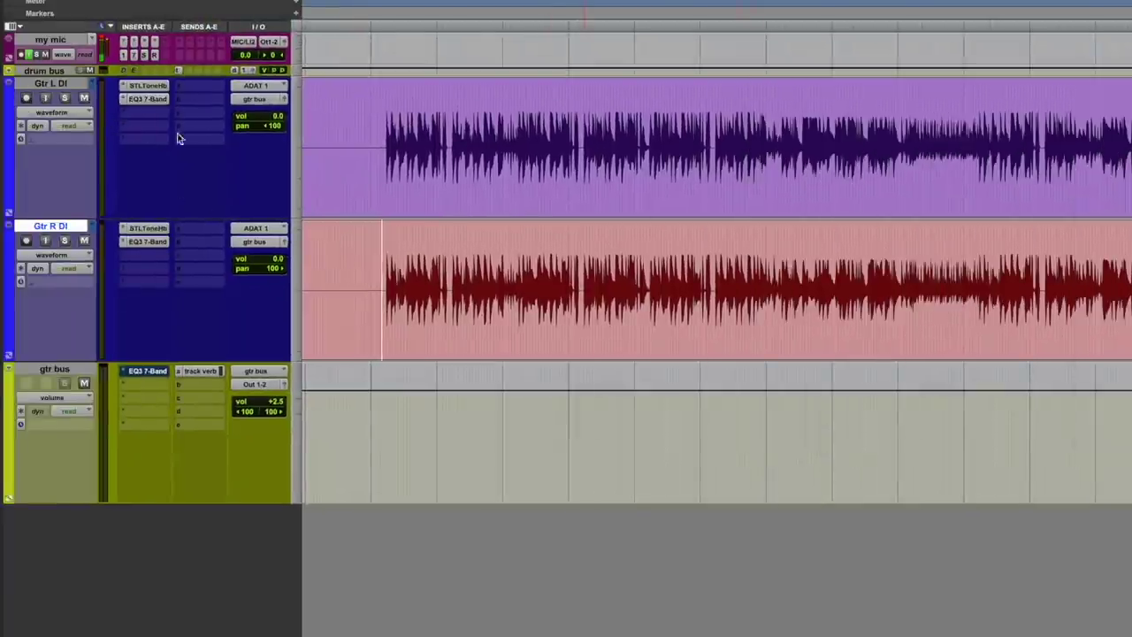
click(151, 254)
drag(151, 255, 150, 373)
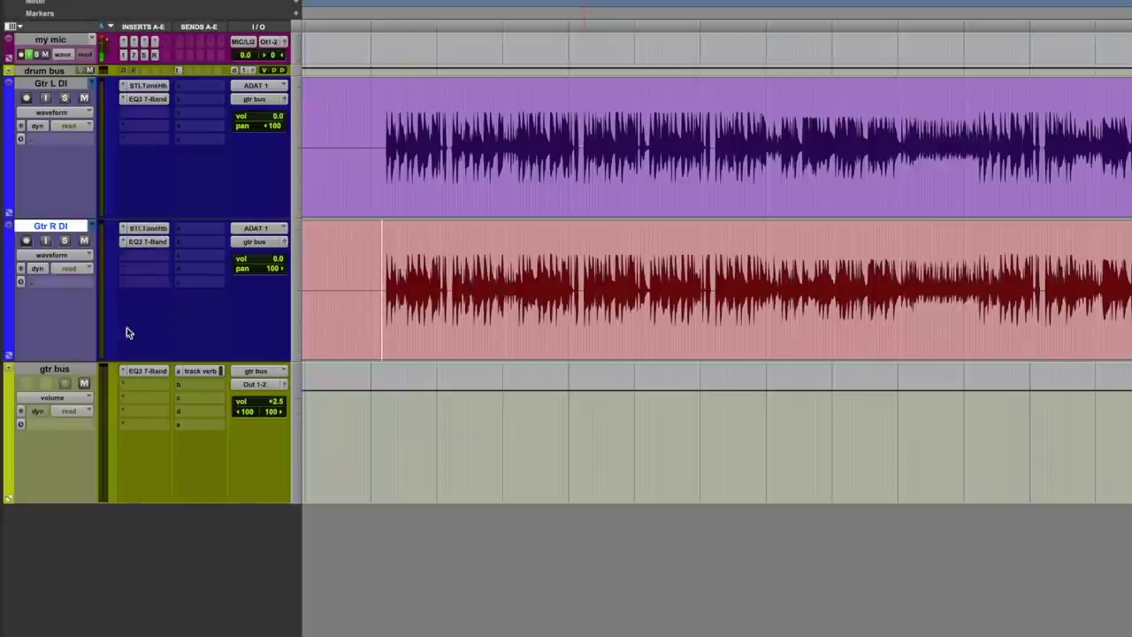
super+click(148, 241)
super+click(149, 99)
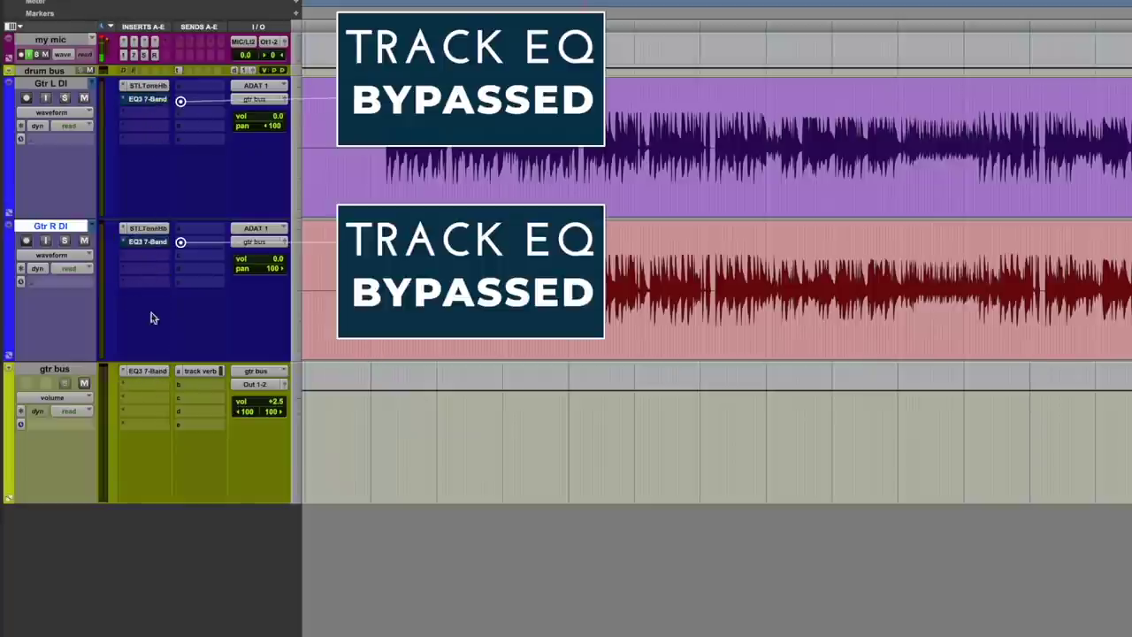
click(146, 371)
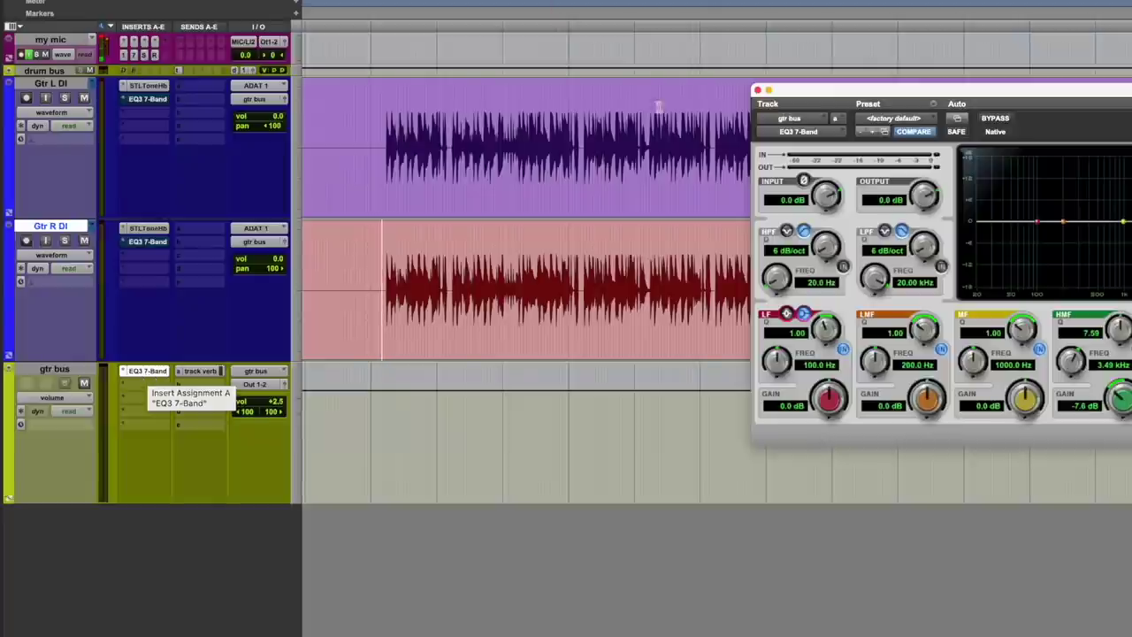
Step: Reopen the gtr bus EQ3, play the guitars, and compare it bypassed before re-engaging it
click(758, 91)
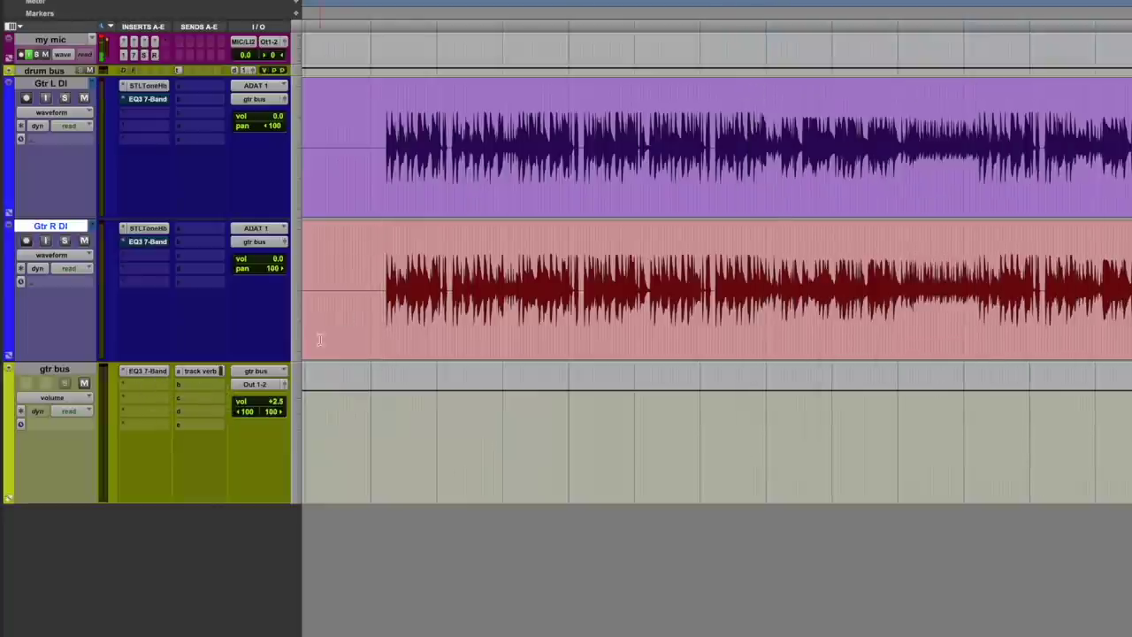
click(152, 373)
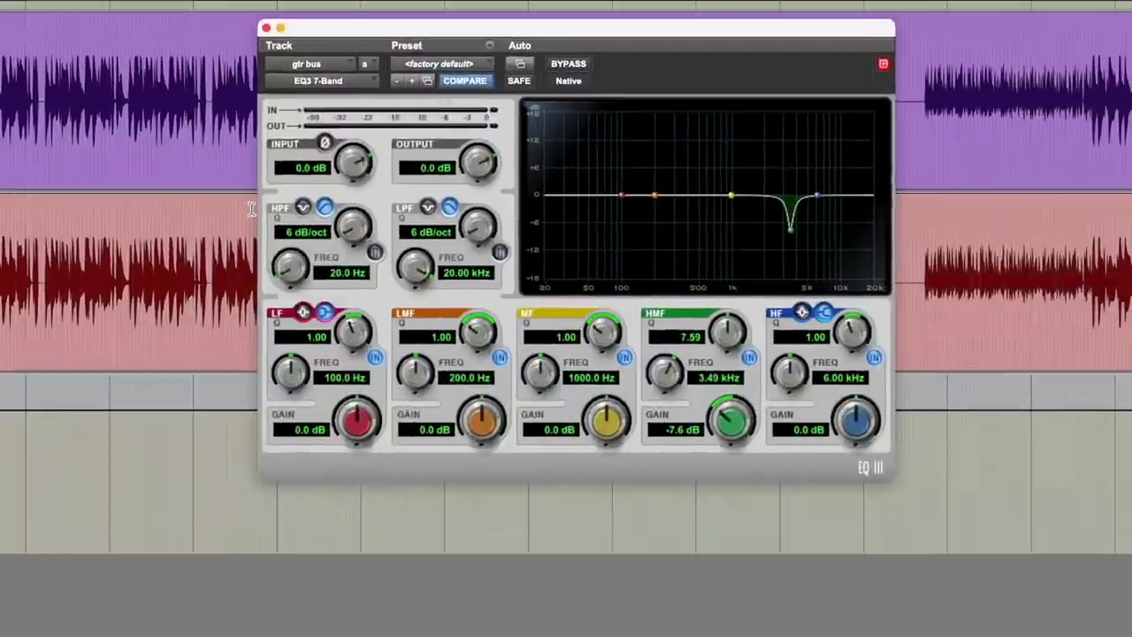
key(space)
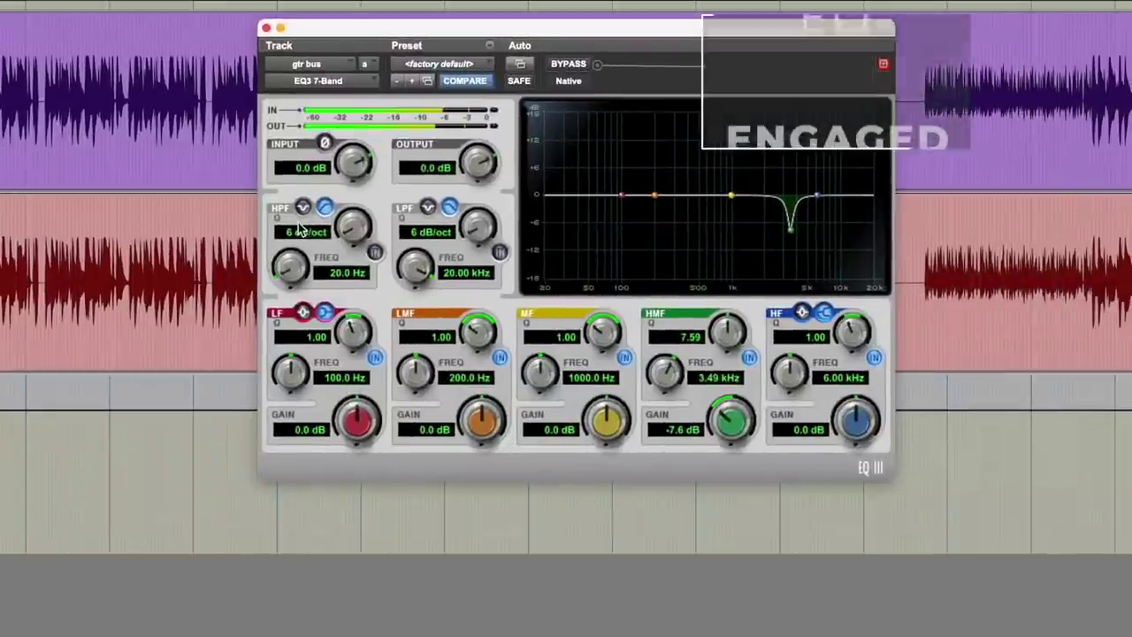
click(568, 64)
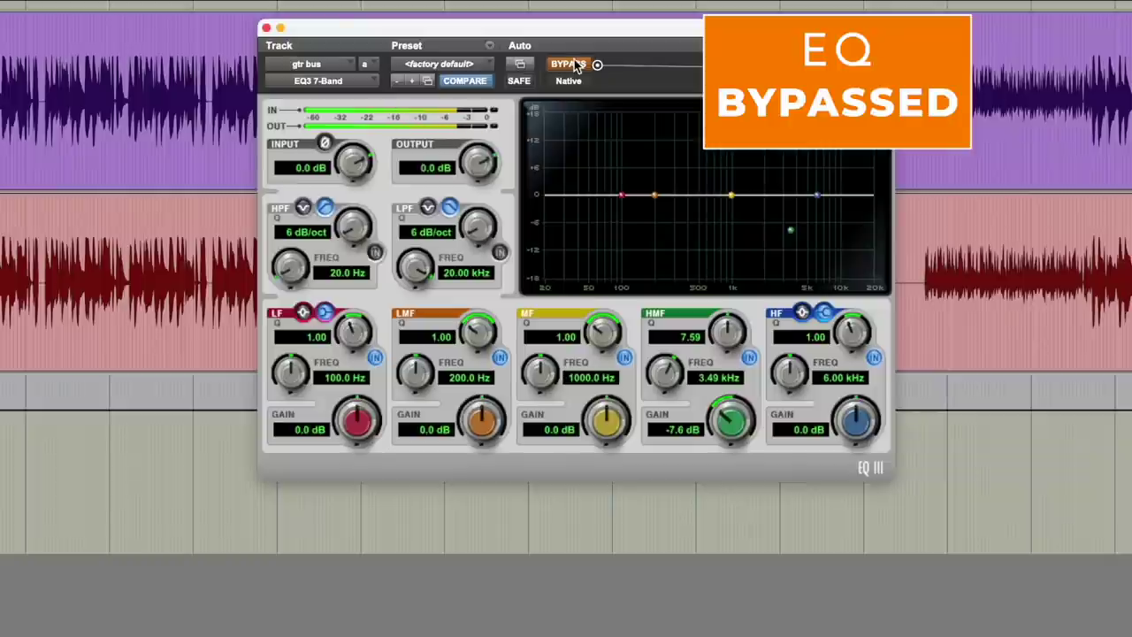
click(576, 67)
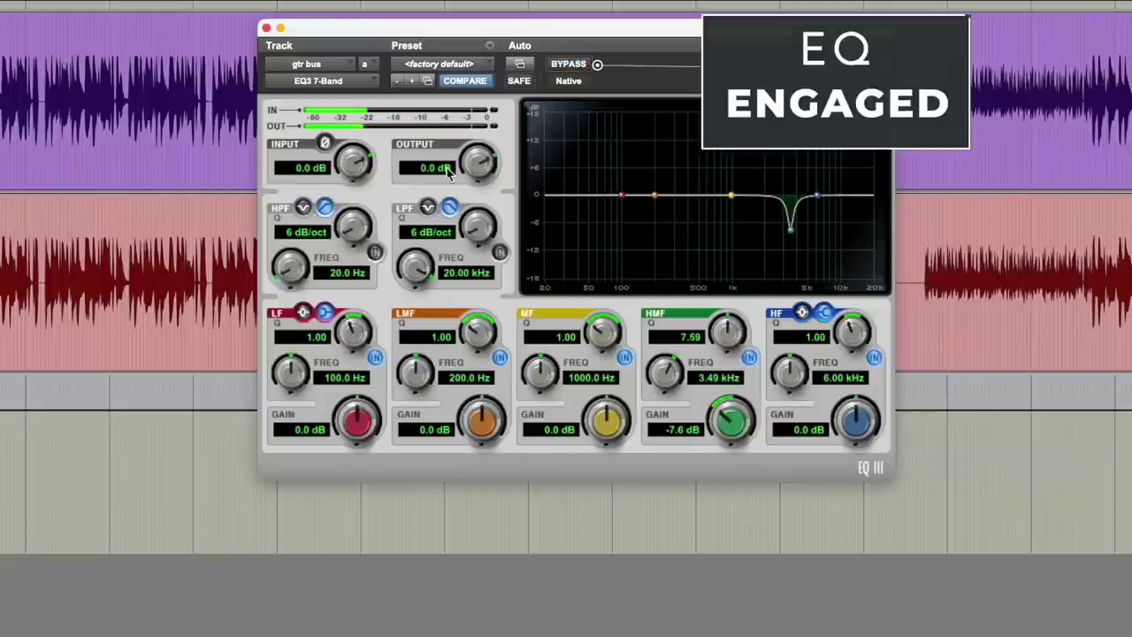
Step: Zoom in on the guitar waveforms, select a short Gtr L DI passage, and play it
drag(525, 26, 467, 381)
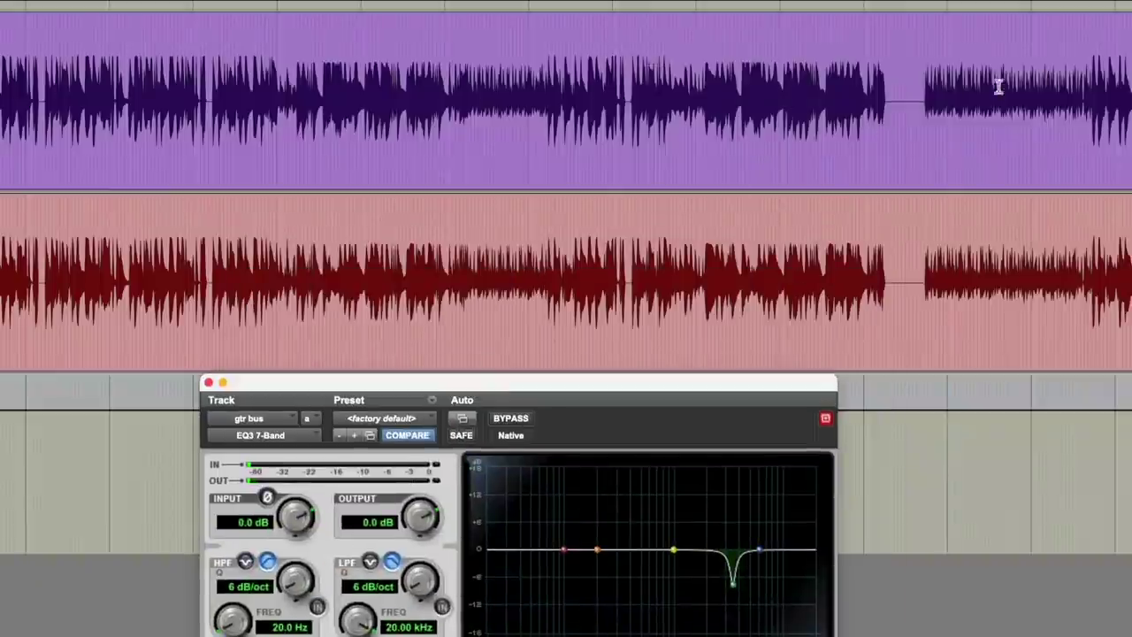
click(447, 97)
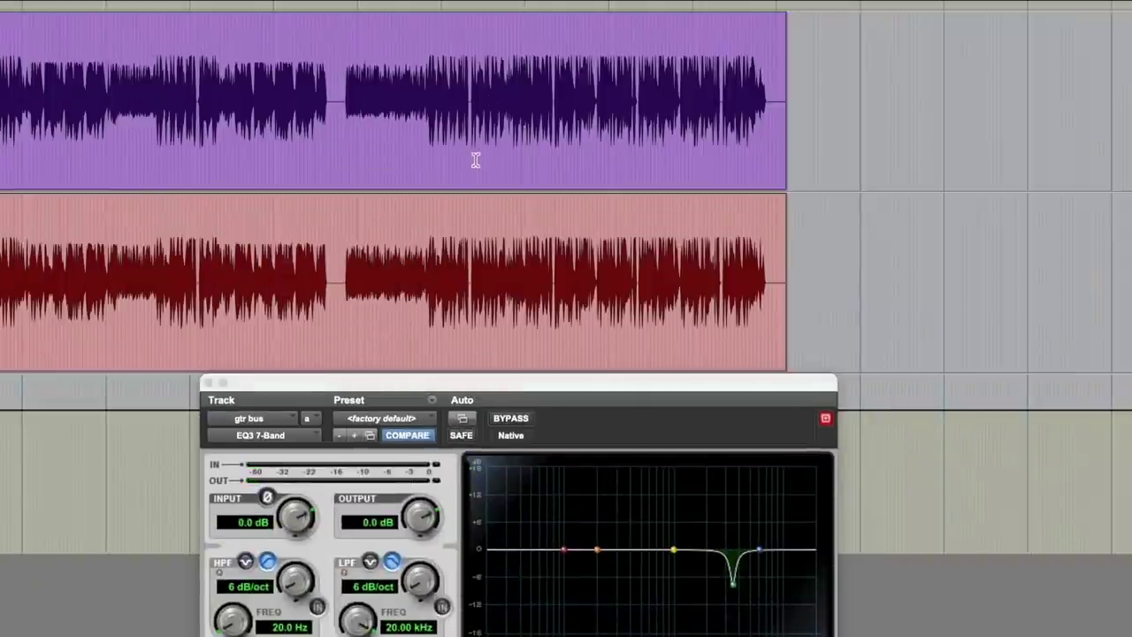
key(ctrl+bracketright)
key(ctrl+bracketright)
click(228, 75)
drag(230, 75, 562, 66)
key(space)
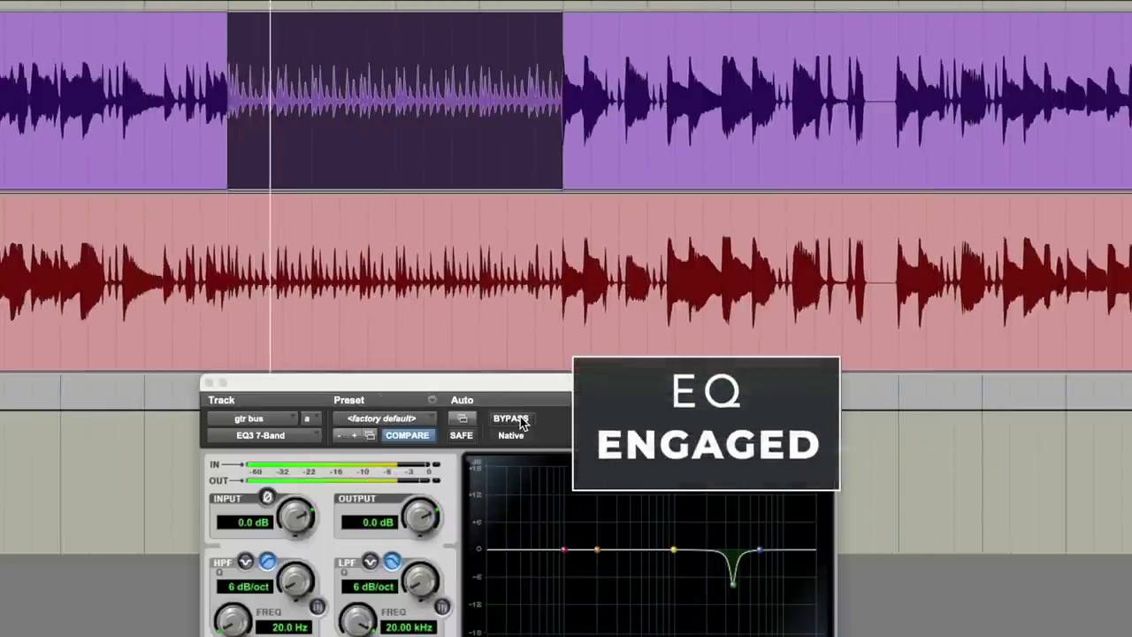
Step: Toggle the gtr bus EQ bypass repeatedly during playback, leaving the EQ engaged
click(521, 421)
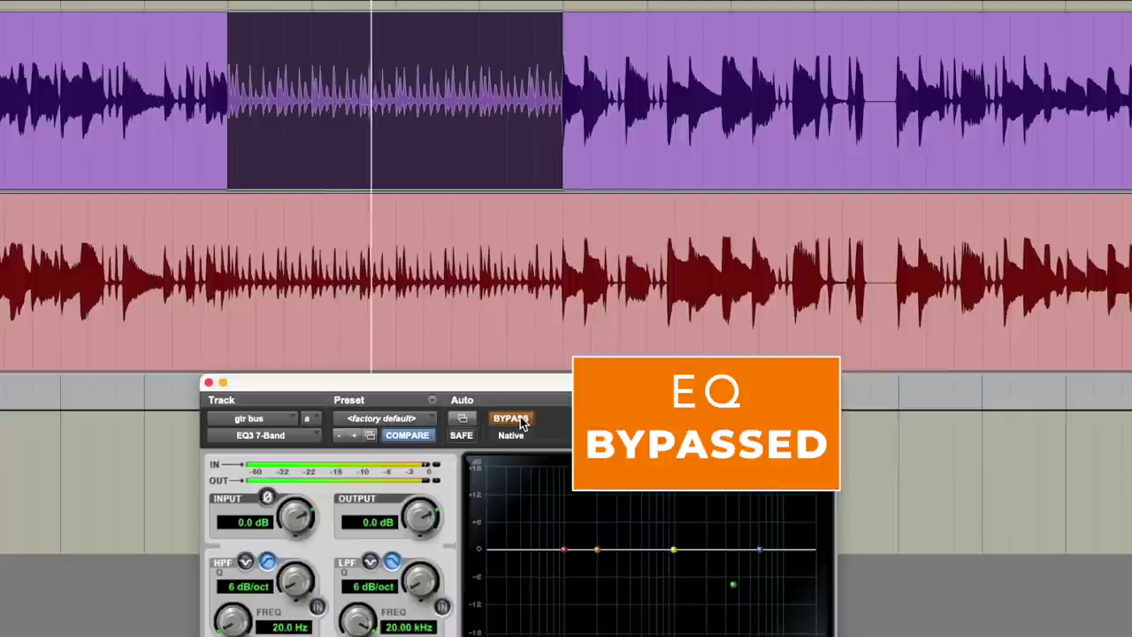
click(522, 421)
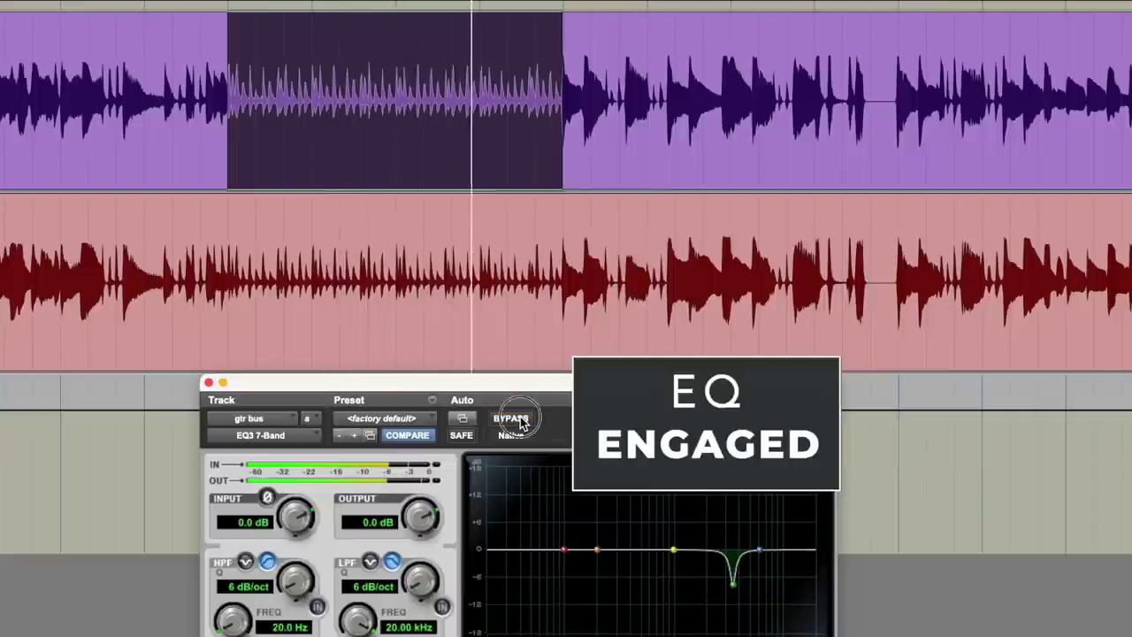
click(522, 421)
click(522, 421)
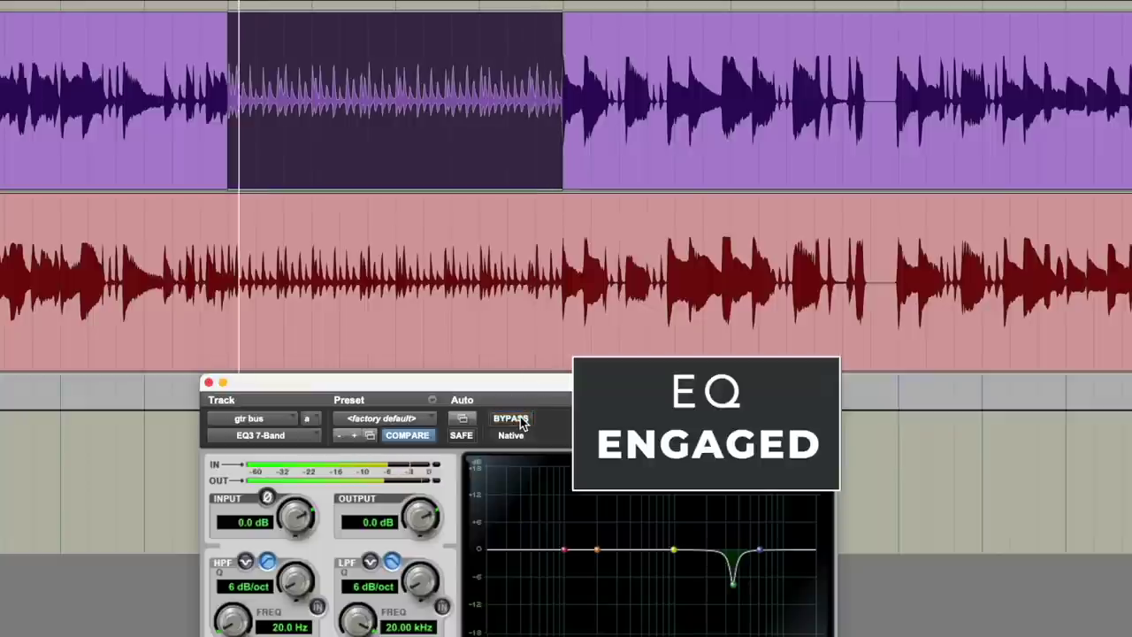
click(522, 421)
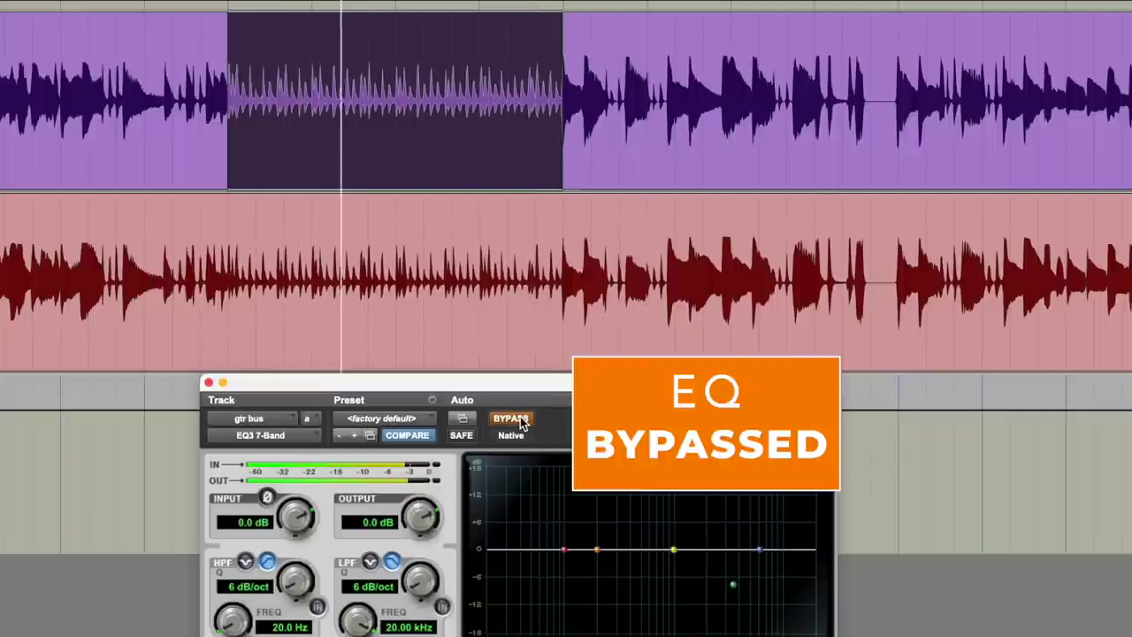
click(522, 421)
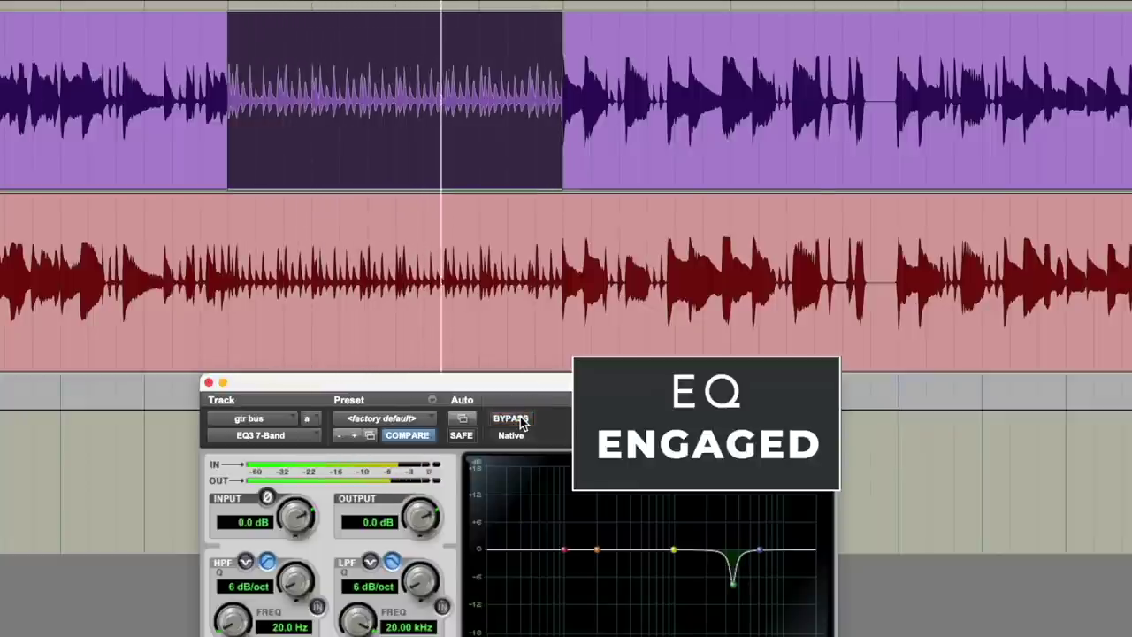
click(521, 421)
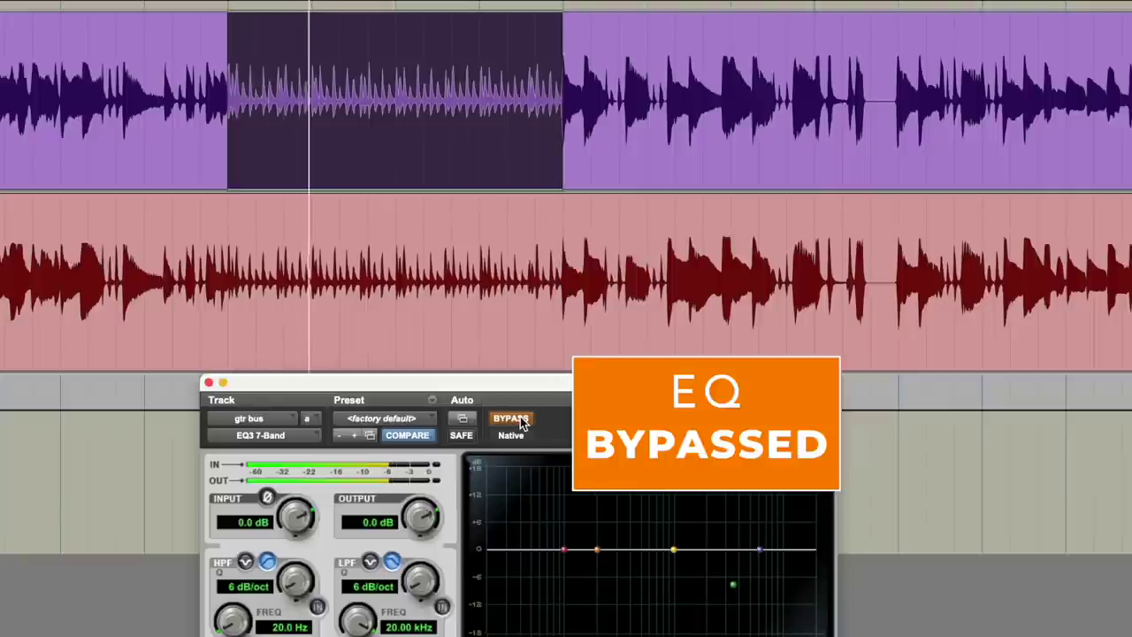
click(522, 421)
click(522, 422)
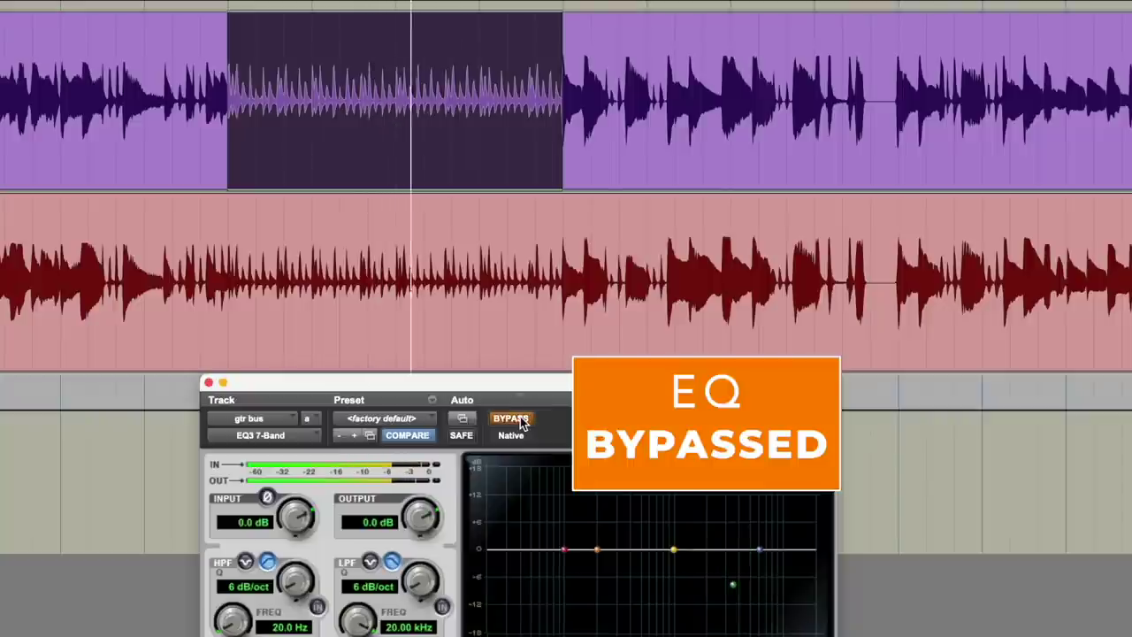
click(522, 421)
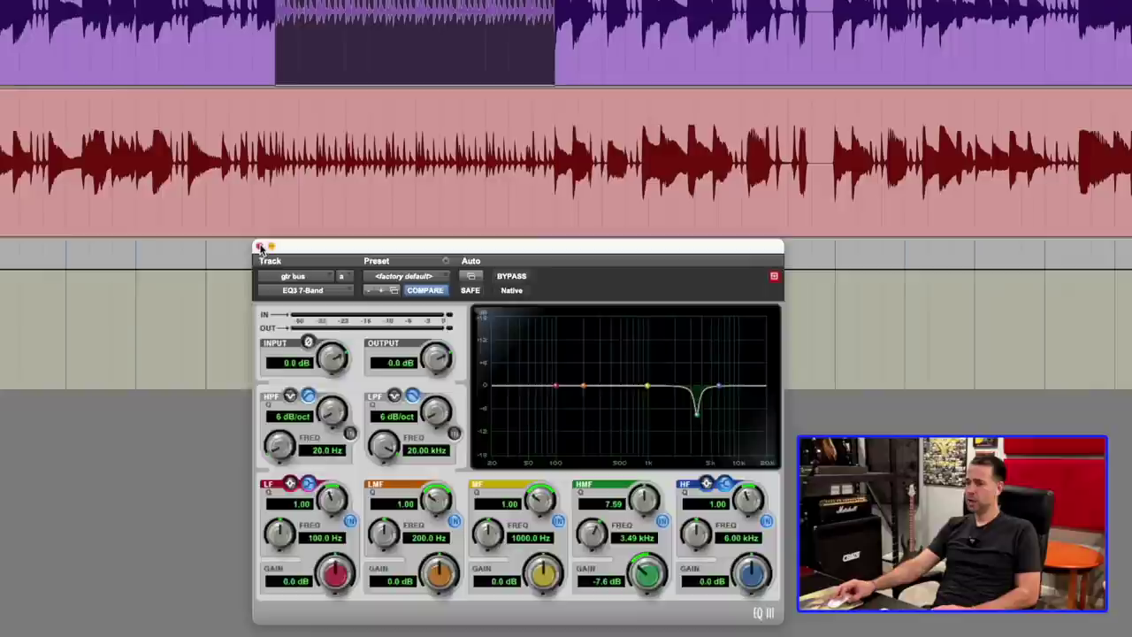
Step: Close the gtr bus EQ and un-bypass the Gtr R DI EQ3 7-Band so its 3.49 kHz cut is active
click(258, 247)
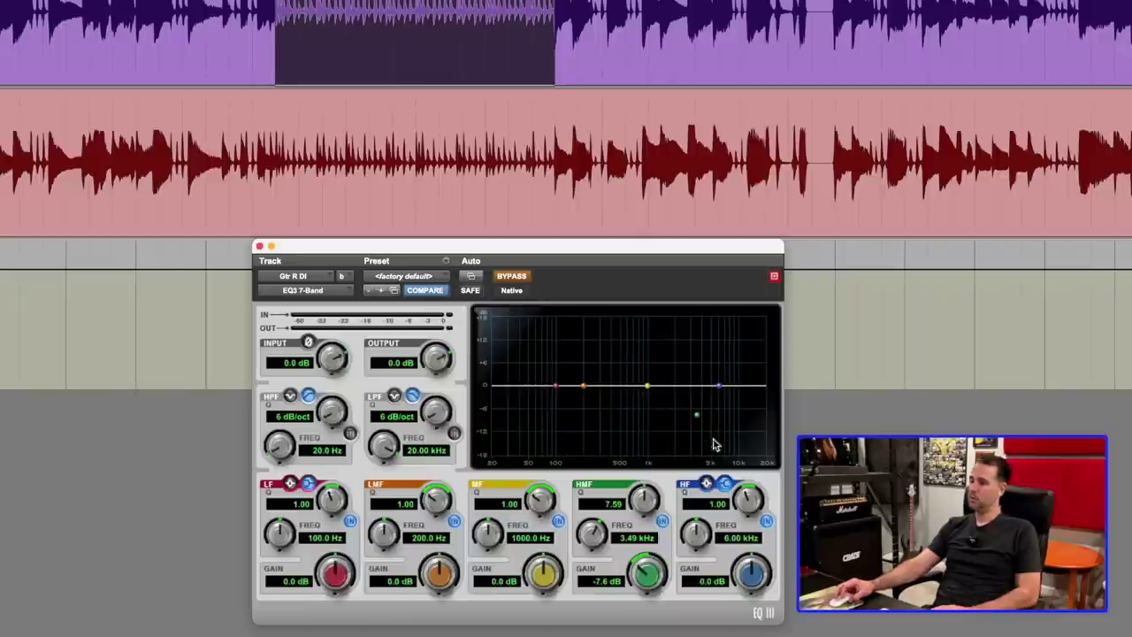
click(528, 280)
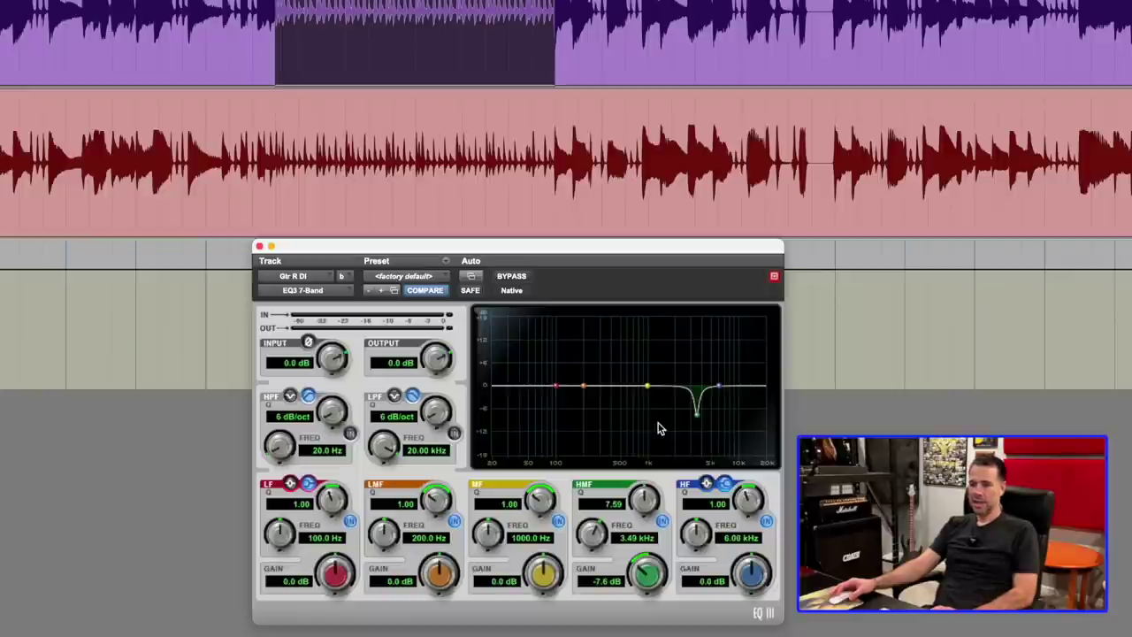
Step: Move the EQ window lower left and zoom out to show the whole guitar clips
drag(300, 252, 199, 299)
key(r)
key(r)
key(r)
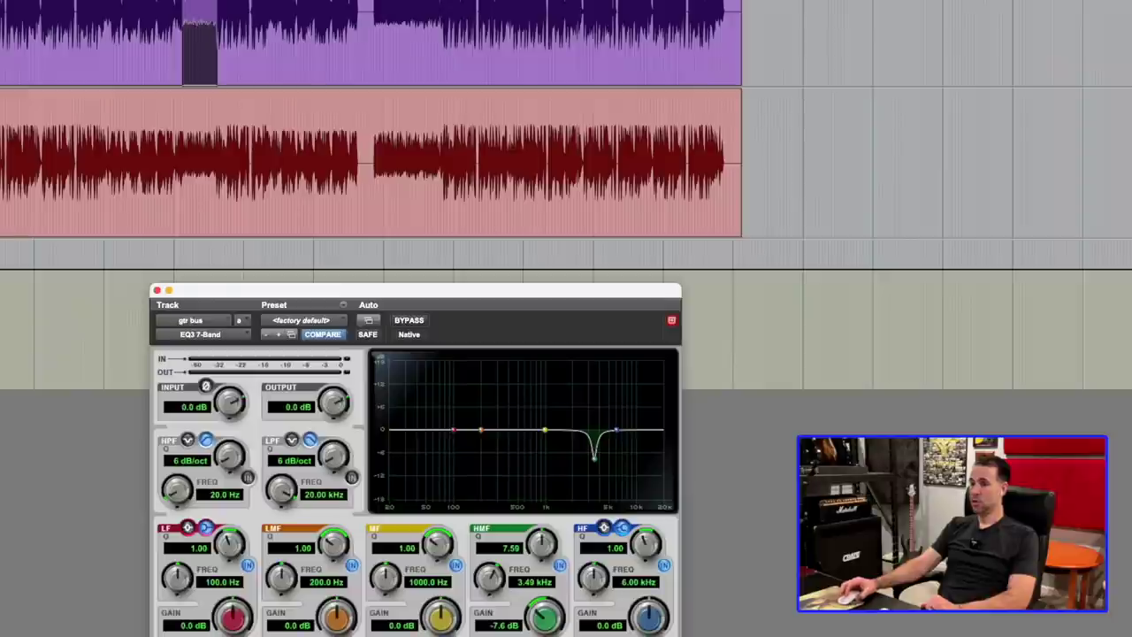
Step: Enable the gtr bus high-pass filter at 18 dB/oct with its frequency at 39.2 Hz
click(247, 477)
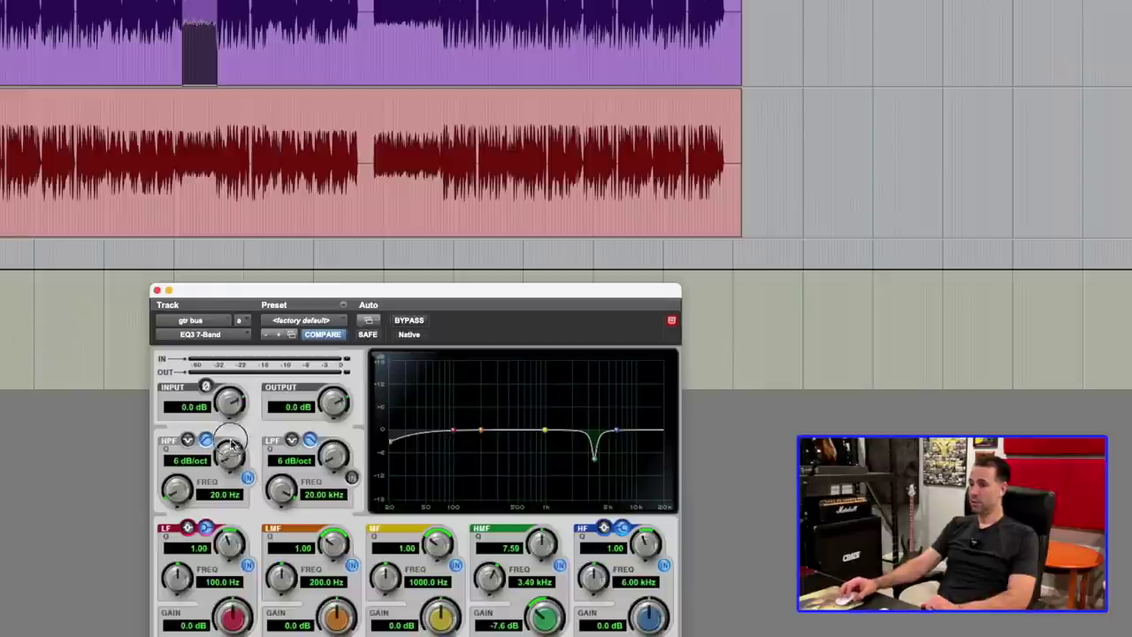
drag(229, 453, 229, 437)
drag(177, 495, 178, 472)
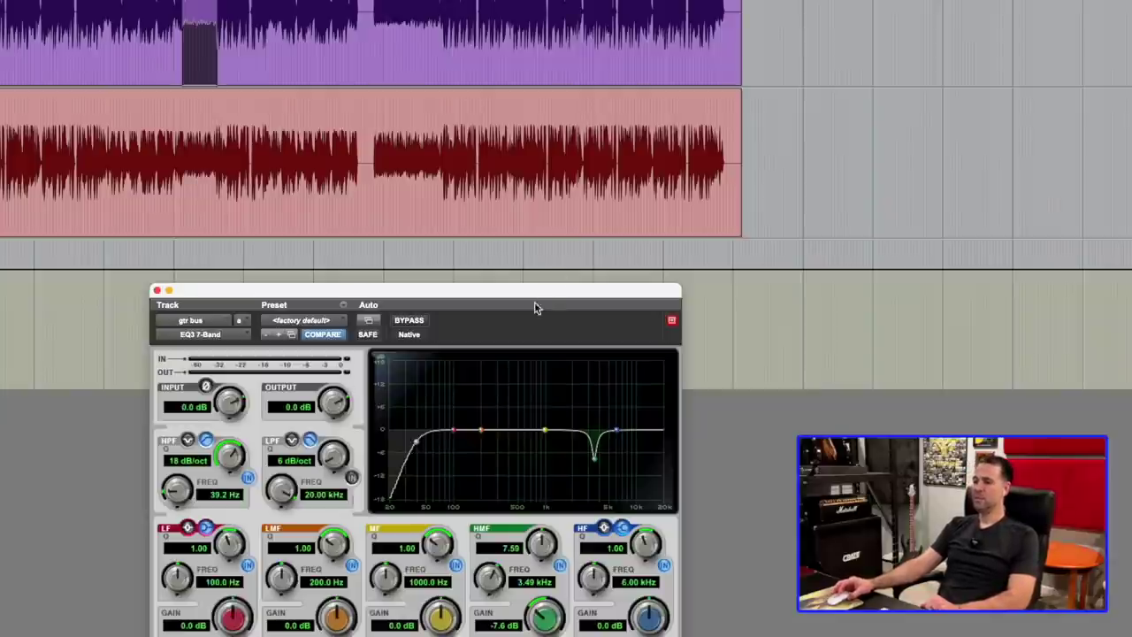
drag(519, 290, 463, 253)
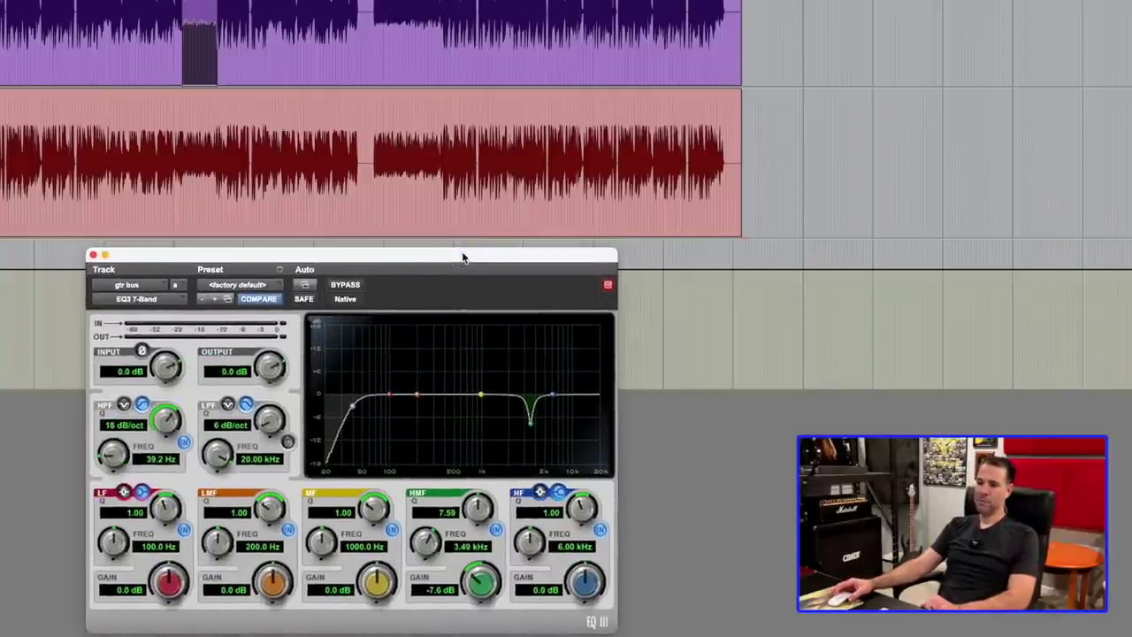